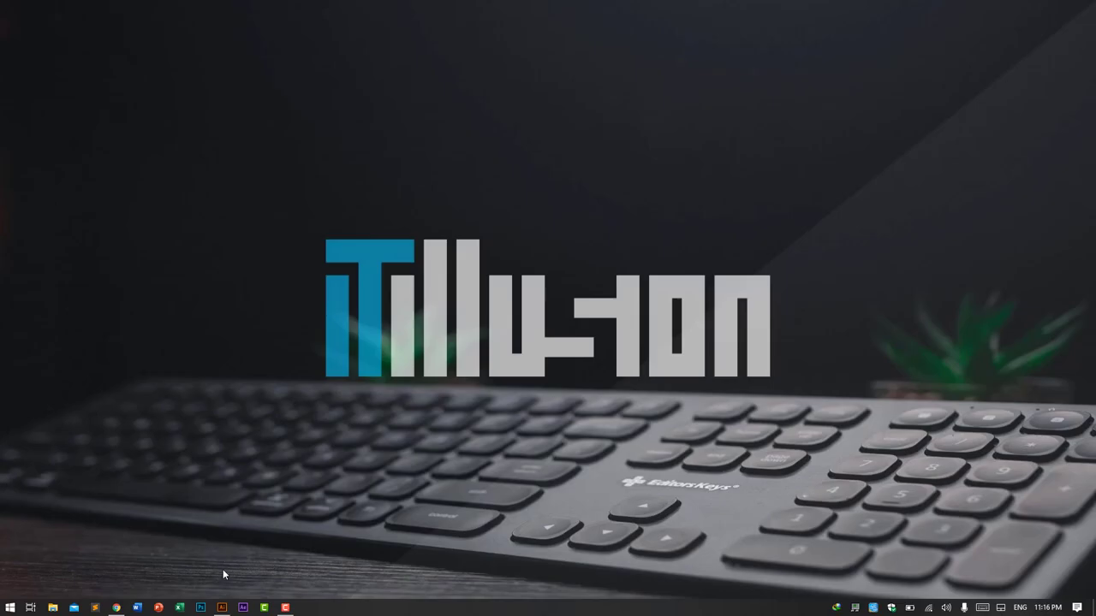
Launch Illustrator and open the New Document dialog from the File menu.
{"action": "left_click", "coordinate": [219, 608]}
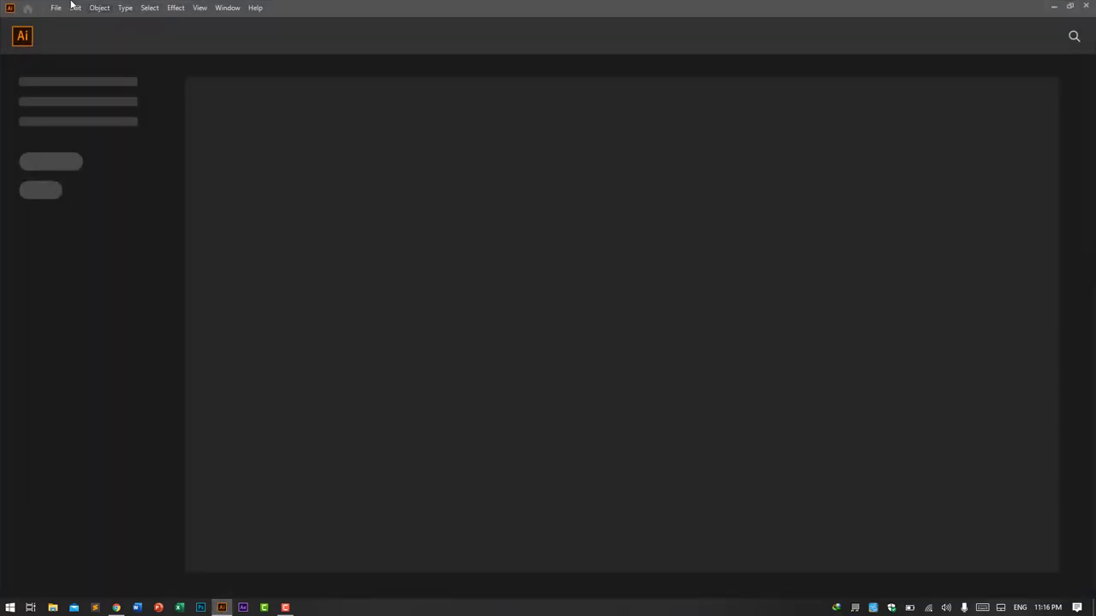
{"action": "left_click", "coordinate": [56, 10]}
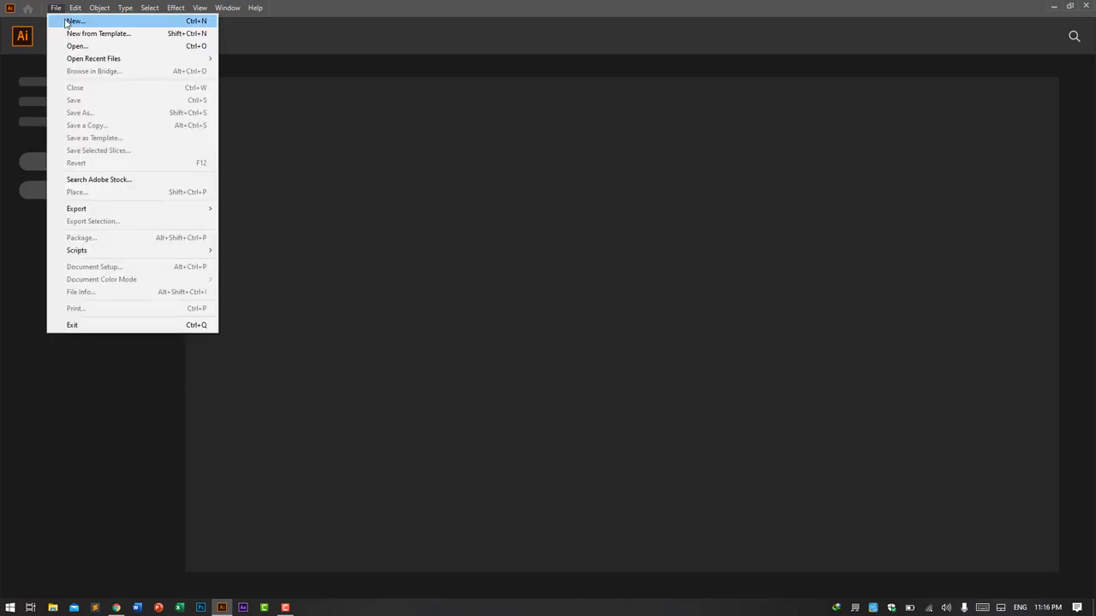
{"action": "left_click", "coordinate": [69, 20]}
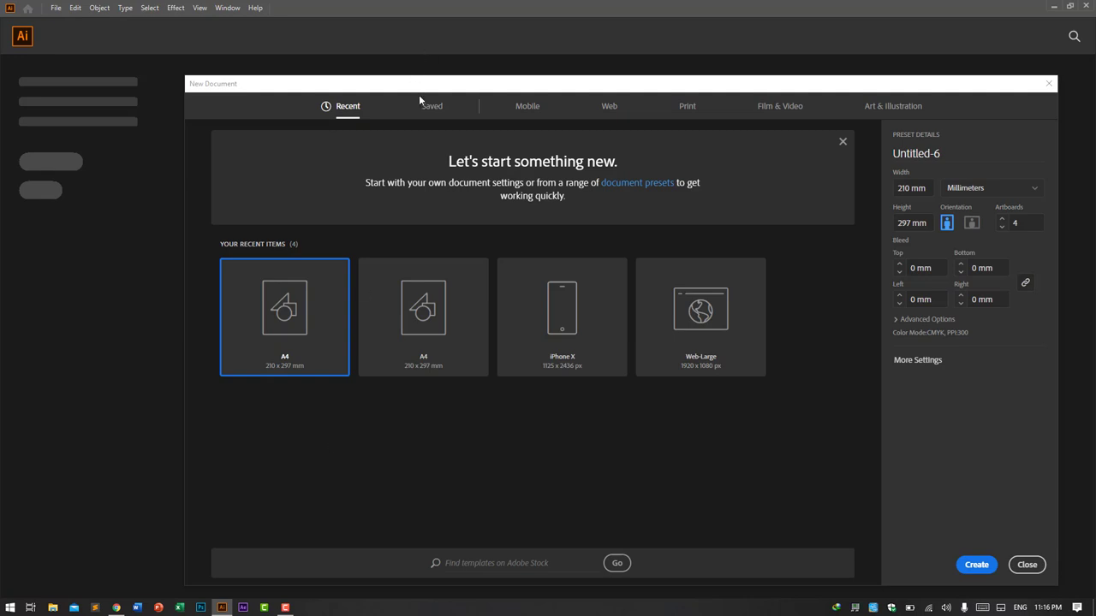
Browse the Saved, Mobile, Web, Print, Film & Video and Art & Illustration preset tabs, ending on Print.
{"action": "left_click", "coordinate": [433, 111]}
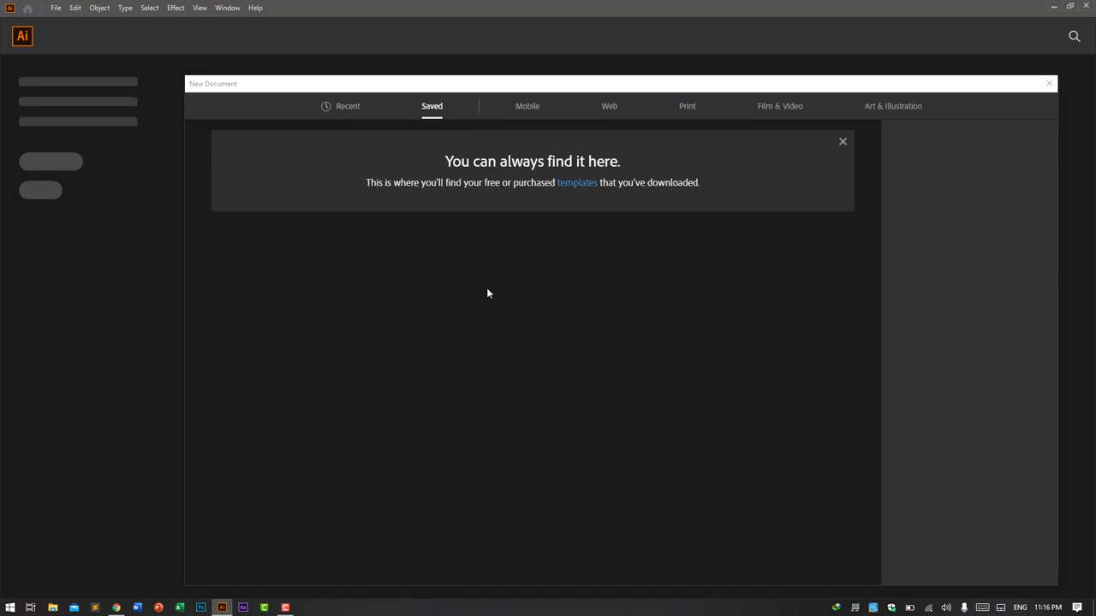
{"action": "left_click", "coordinate": [534, 109]}
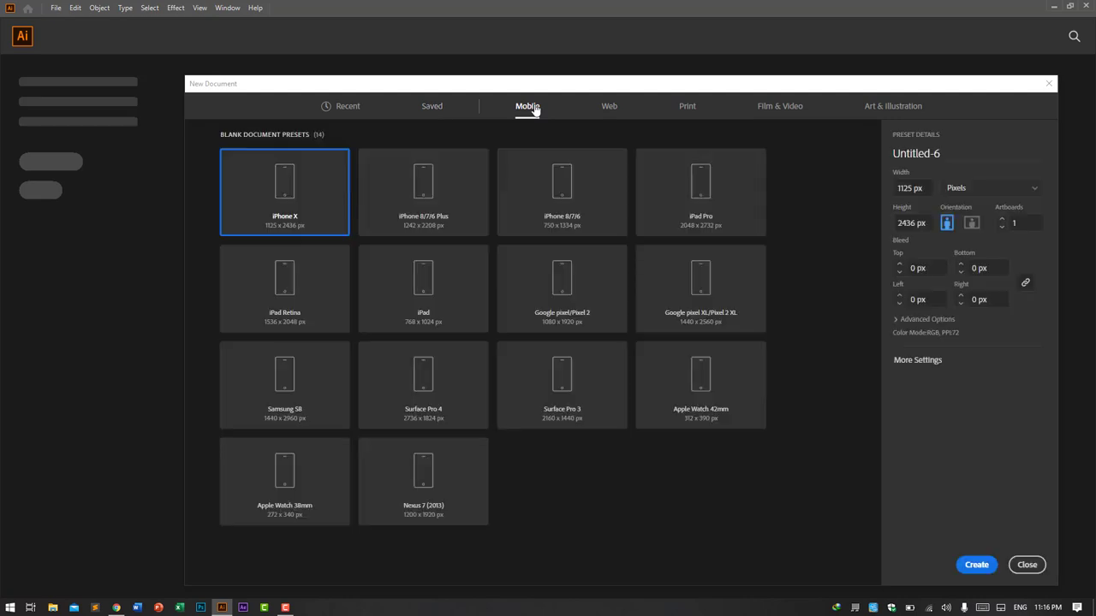
{"action": "left_click", "coordinate": [609, 112]}
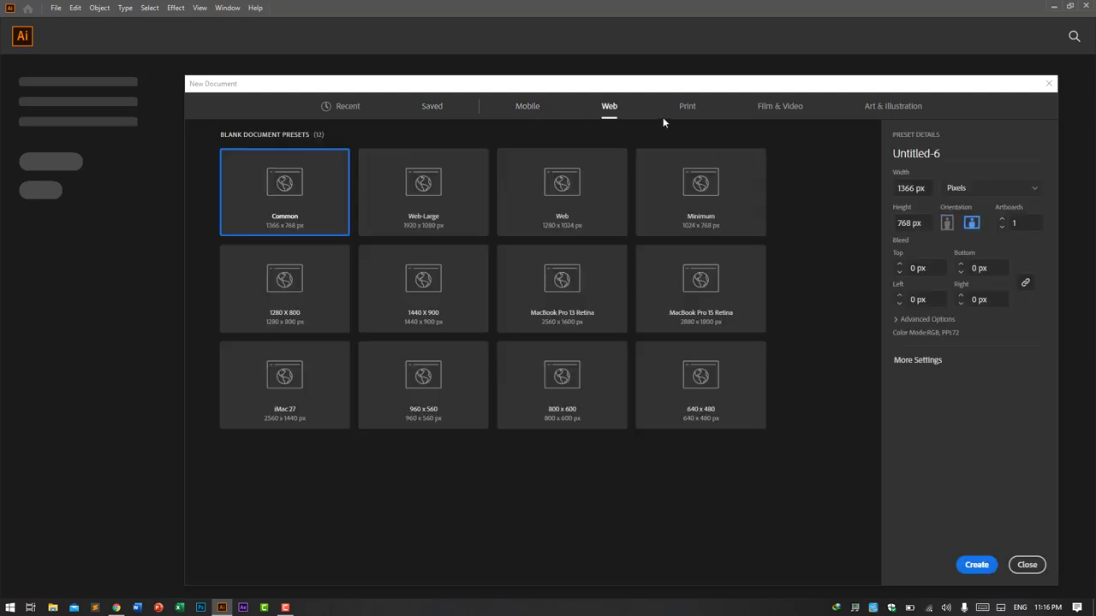
{"action": "left_click", "coordinate": [683, 110]}
{"action": "left_click", "coordinate": [777, 109]}
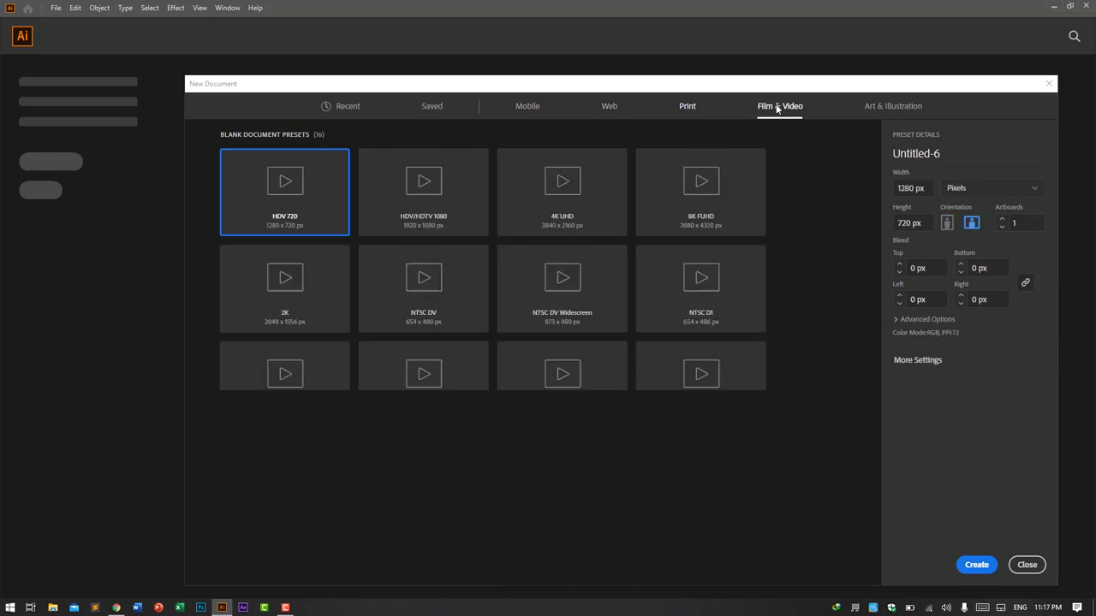
{"action": "left_click", "coordinate": [875, 113]}
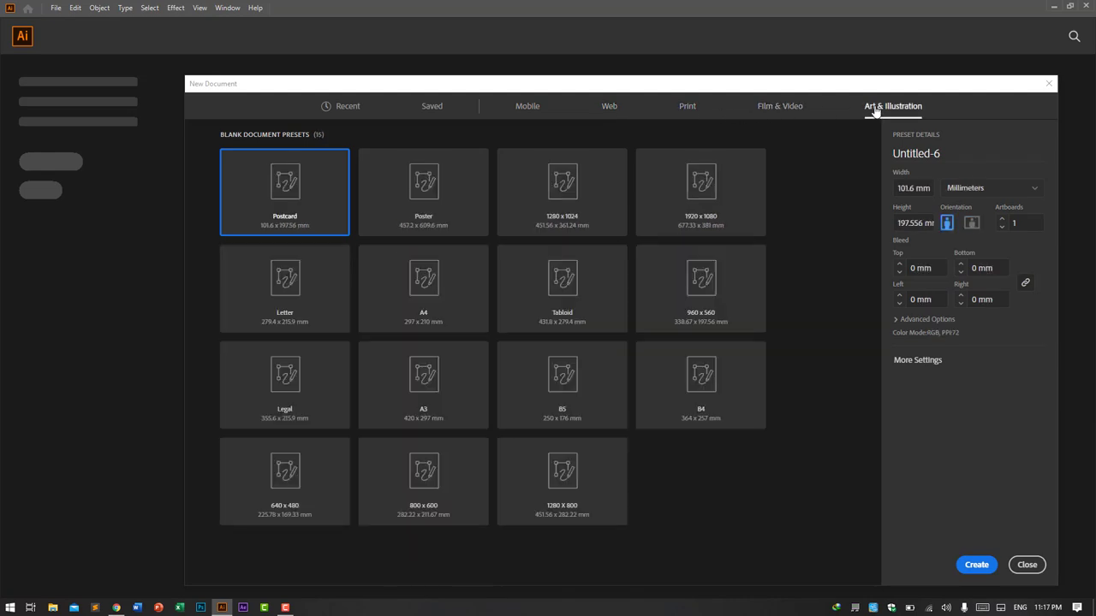
{"action": "left_click", "coordinate": [687, 113]}
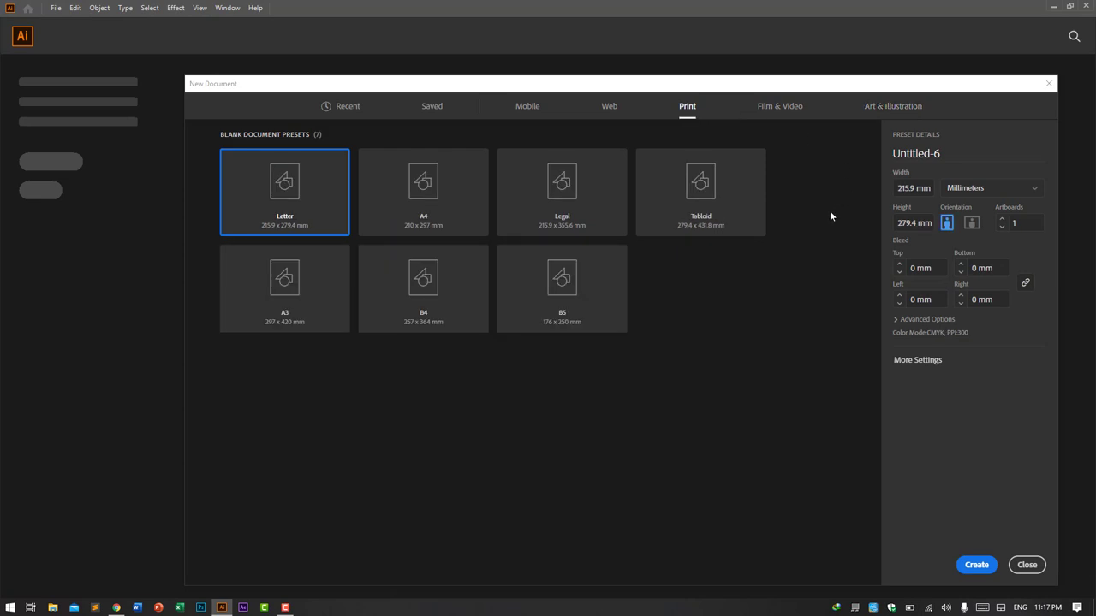
Create an A4 print document measured in inches (8.268 × 11.693 in).
{"action": "left_click", "coordinate": [439, 204]}
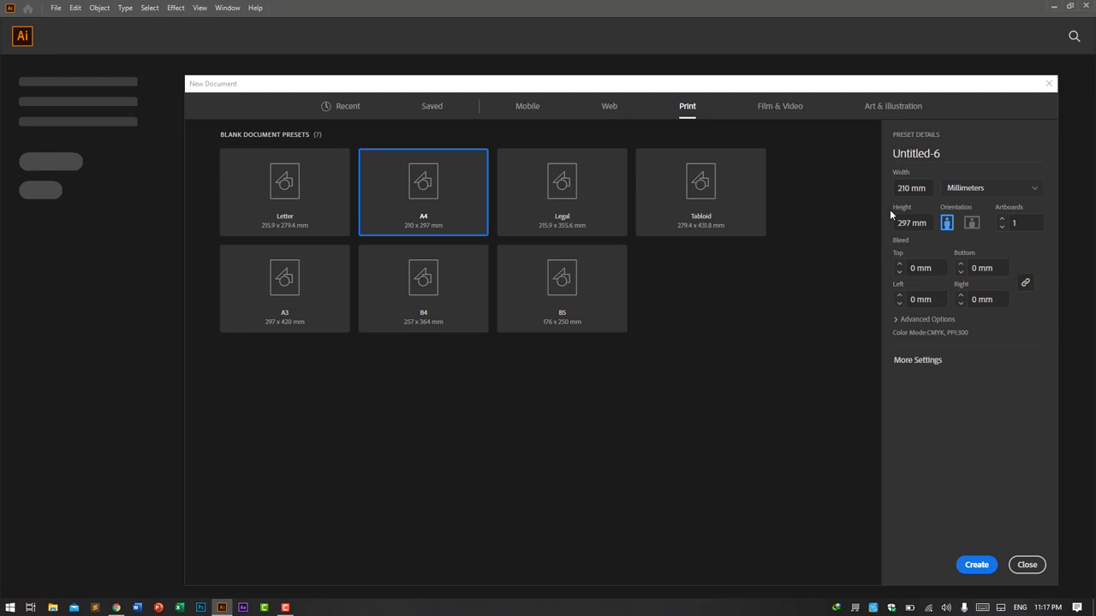
{"action": "left_click", "coordinate": [950, 189]}
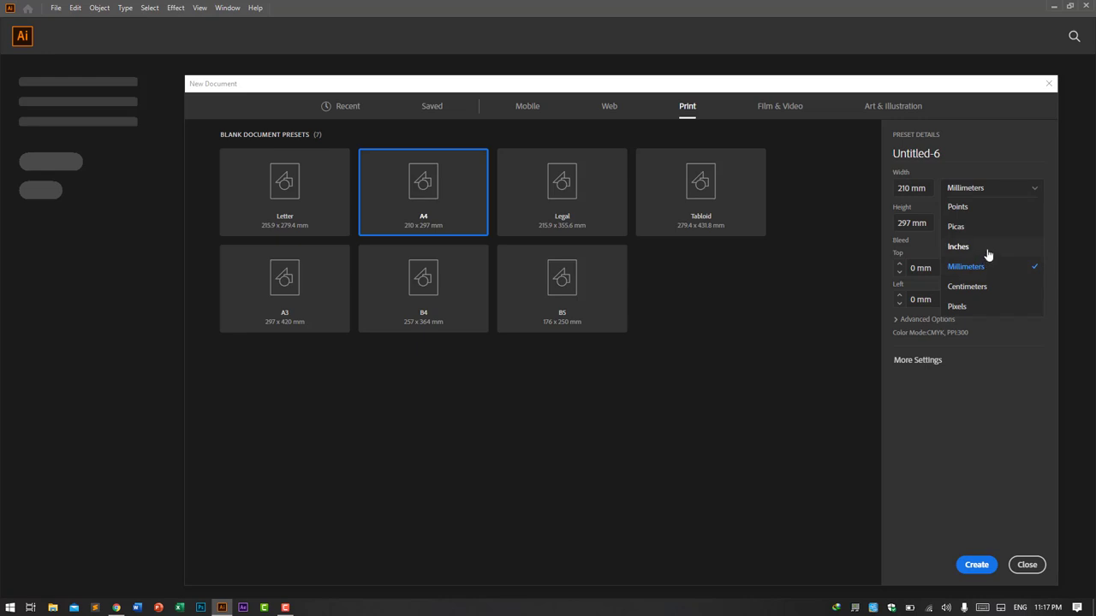
{"action": "left_click", "coordinate": [987, 250]}
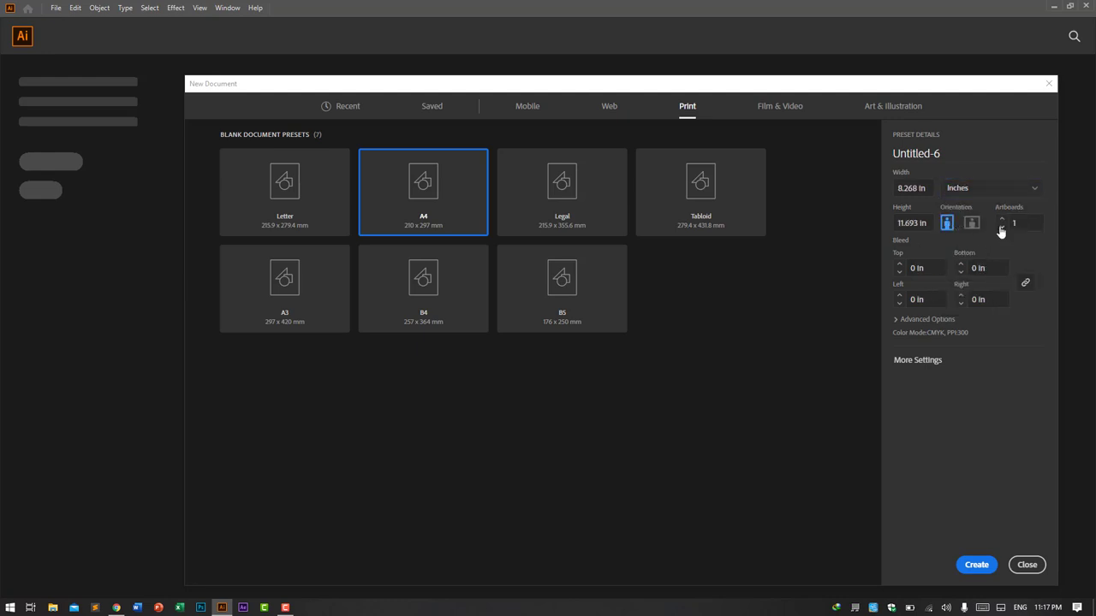
{"action": "left_click", "coordinate": [971, 564]}
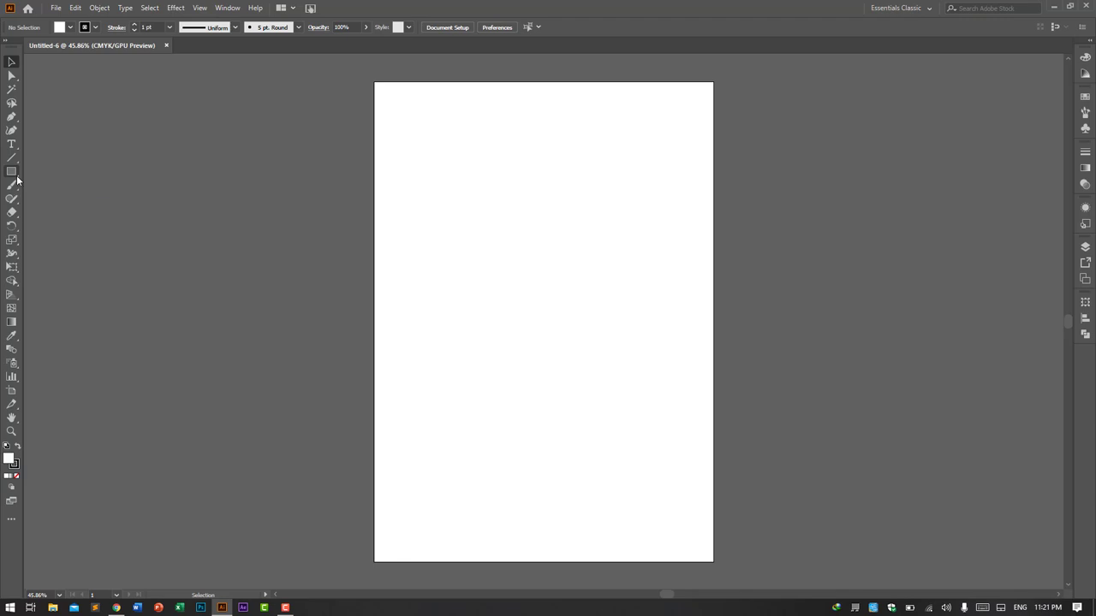
{"action": "left_click", "coordinate": [16, 175]}
{"action": "left_click", "coordinate": [17, 176]}
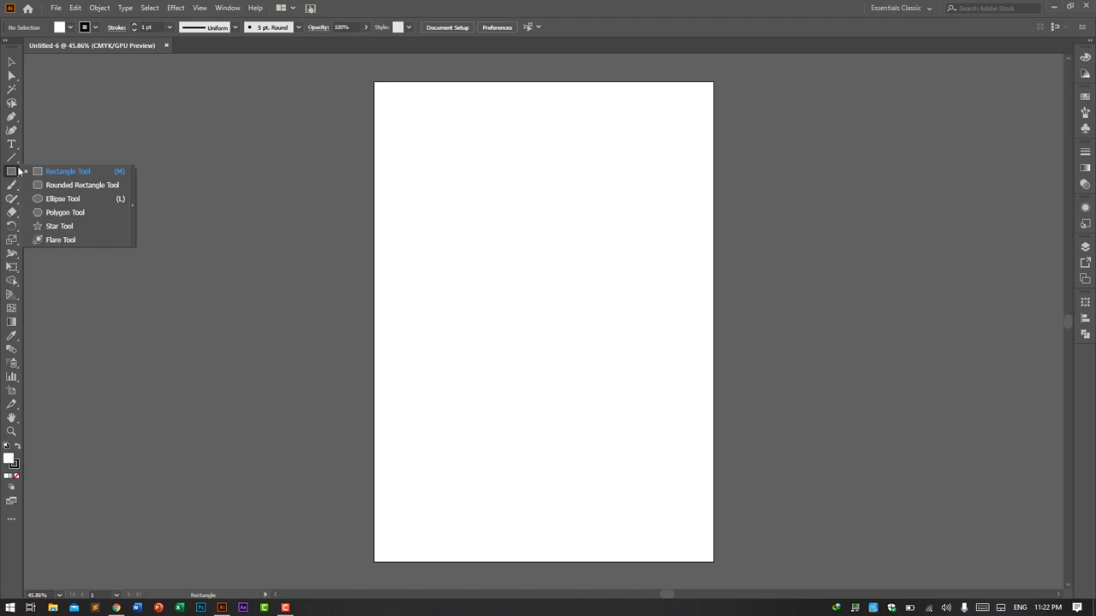
{"action": "left_click", "coordinate": [14, 60]}
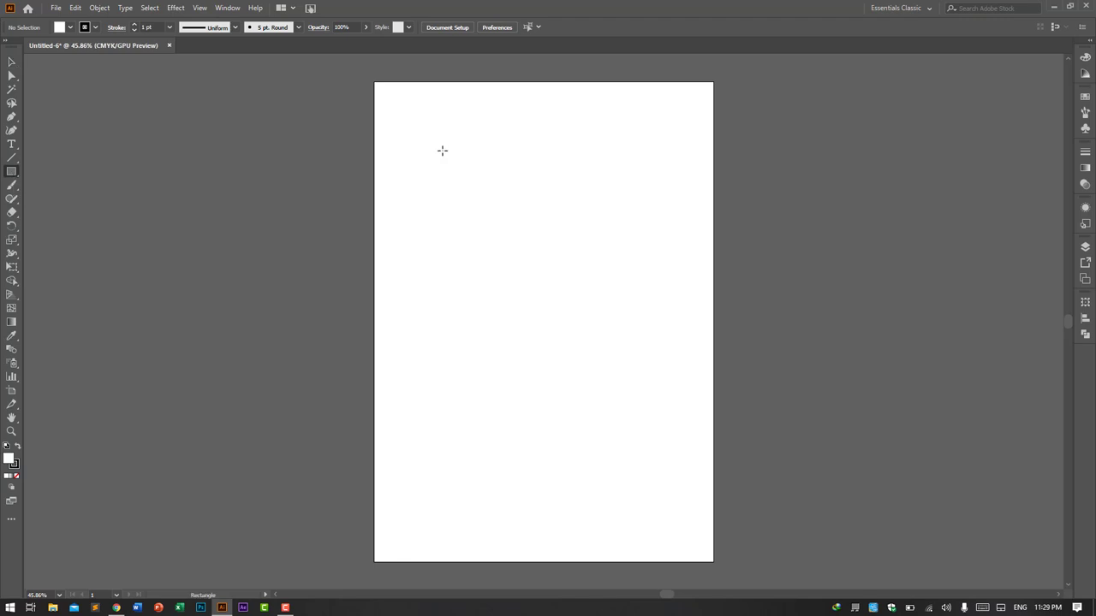
Draw a 3.0278 × 3.0278 in square near the page's upper left, undoing a trial resize.
{"action": "left_click_drag", "start_coordinate": [442, 150], "coordinate": [517, 275]}
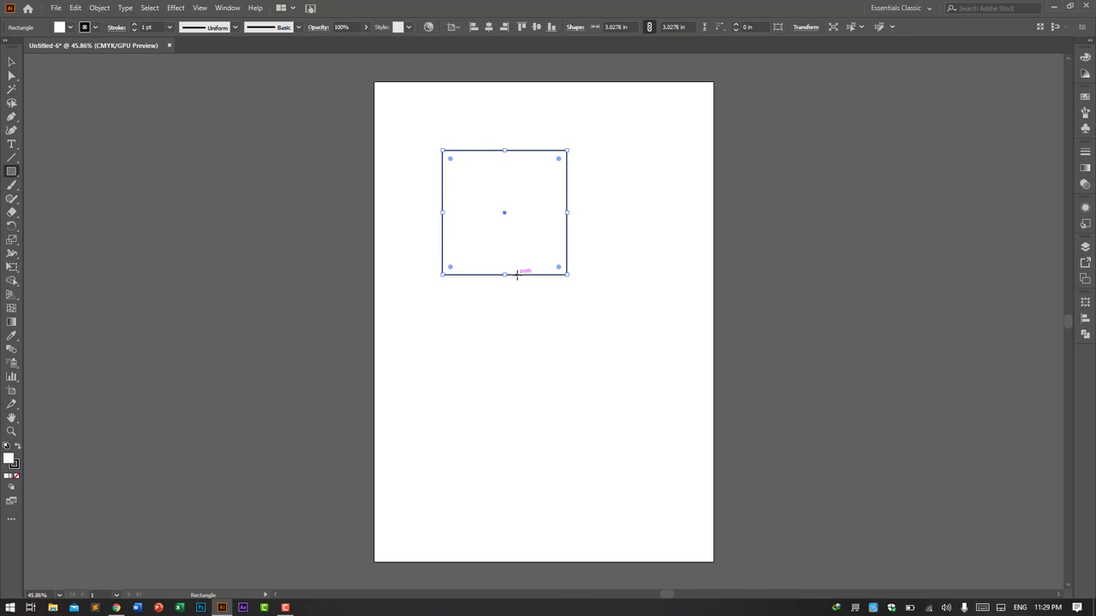
{"action": "key", "text": "v"}
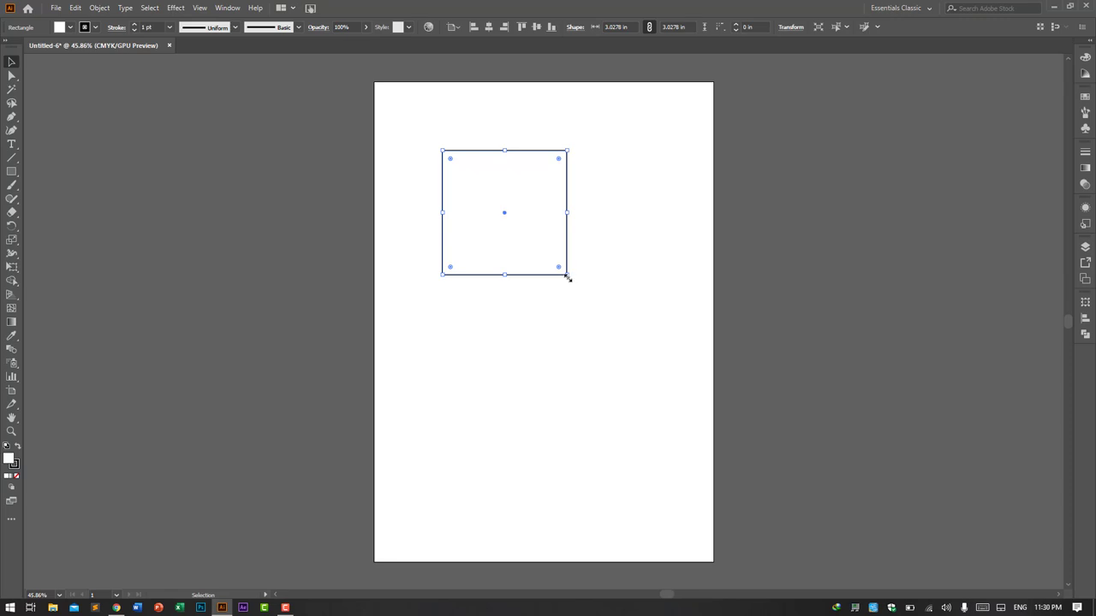
{"action": "left_click_drag", "start_coordinate": [565, 275], "coordinate": [611, 203]}
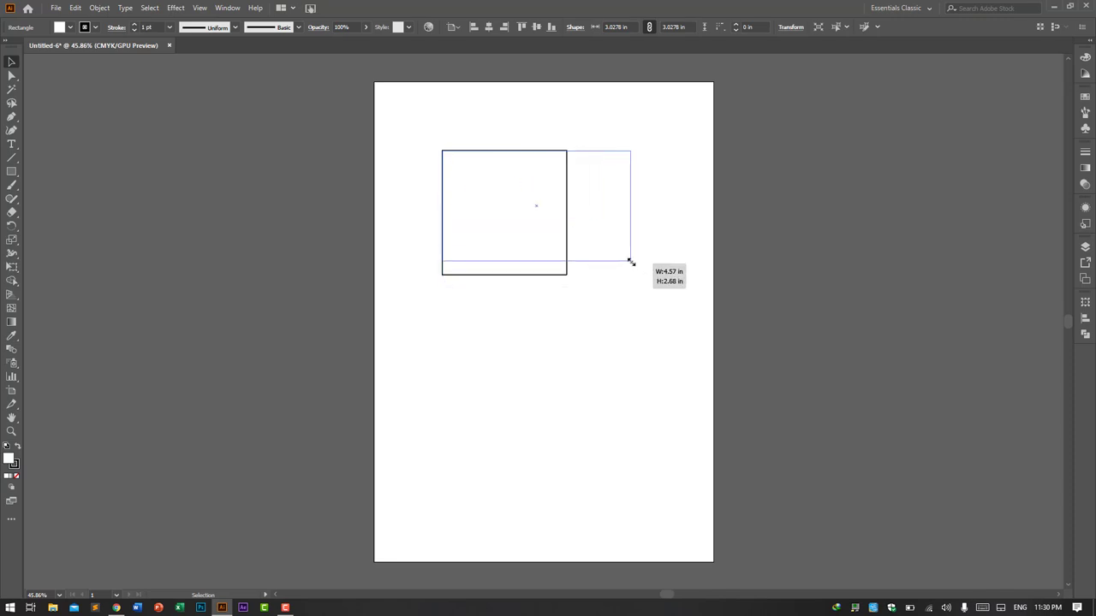
{"action": "left_click_drag", "start_coordinate": [610, 203], "coordinate": [633, 262]}
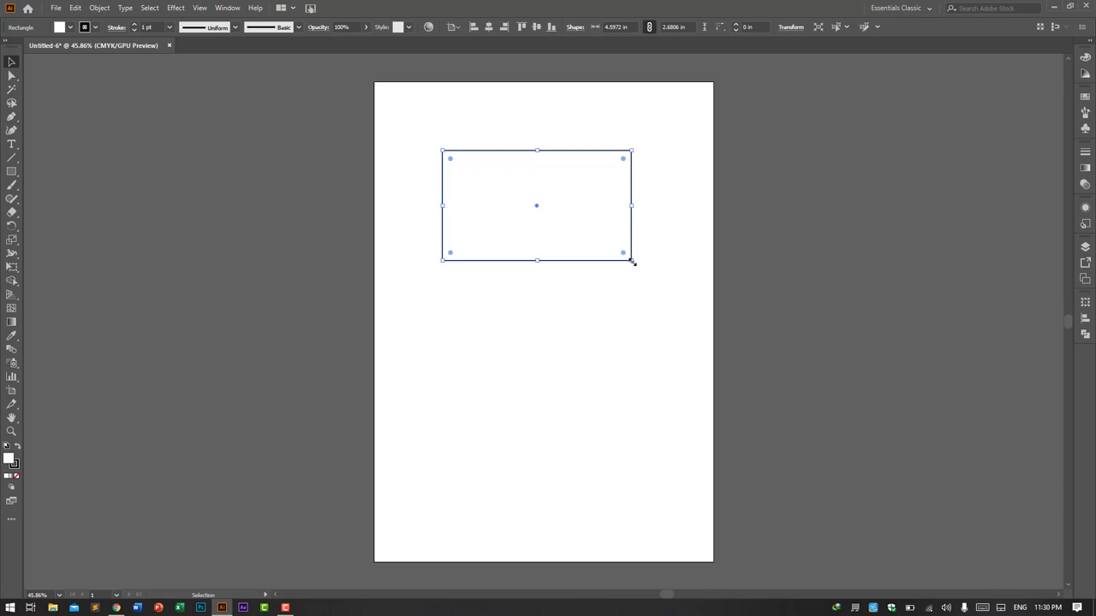
{"action": "key", "text": "ctrl+z"}
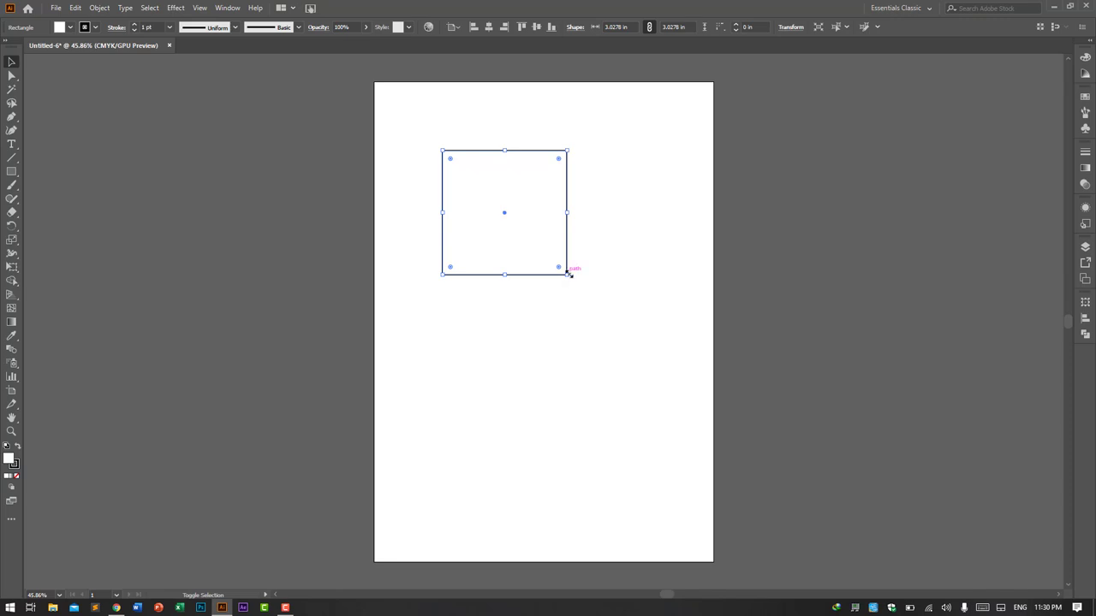
Scale the square proportionally to 2.3056 in and move it to the page's upper-left corner.
{"action": "left_click_drag", "start_coordinate": [569, 273], "coordinate": [619, 265]}
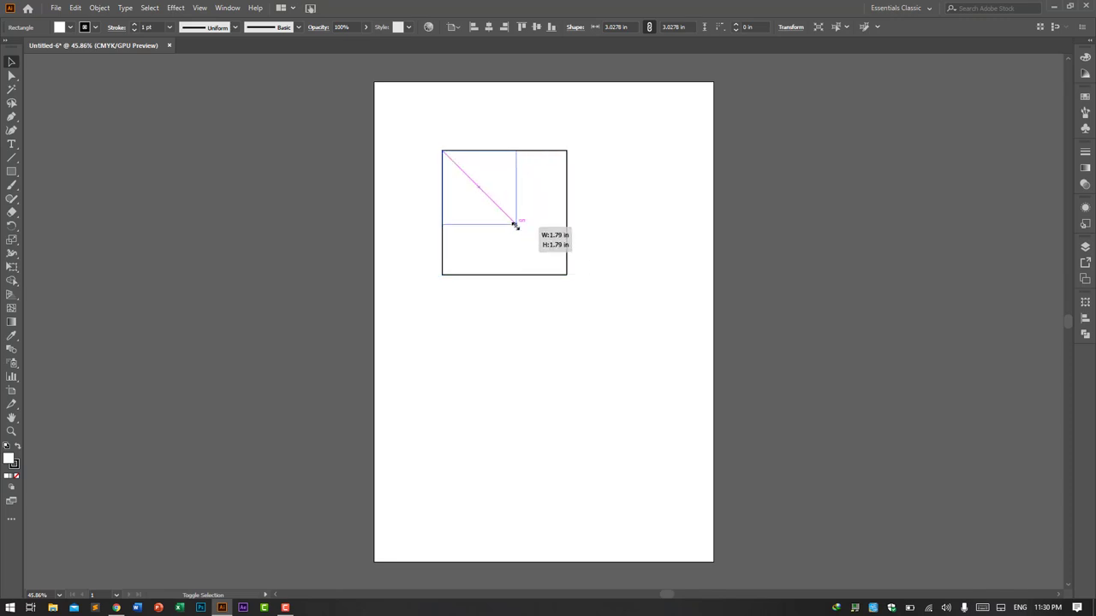
{"action": "left_click_drag", "start_coordinate": [618, 265], "coordinate": [595, 303]}
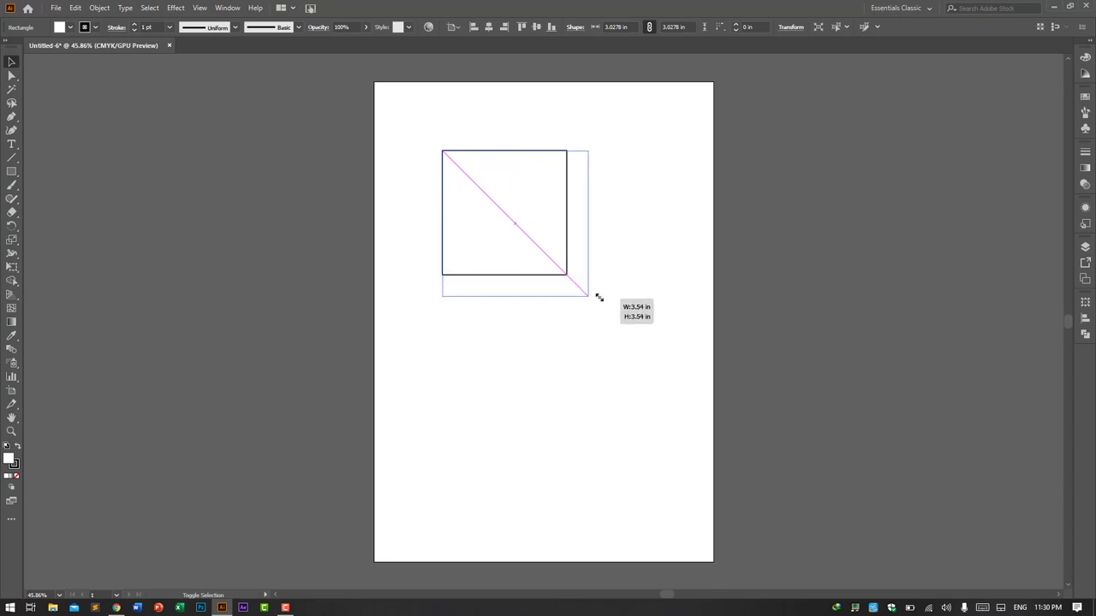
{"action": "left_click_drag", "start_coordinate": [595, 303], "coordinate": [540, 245]}
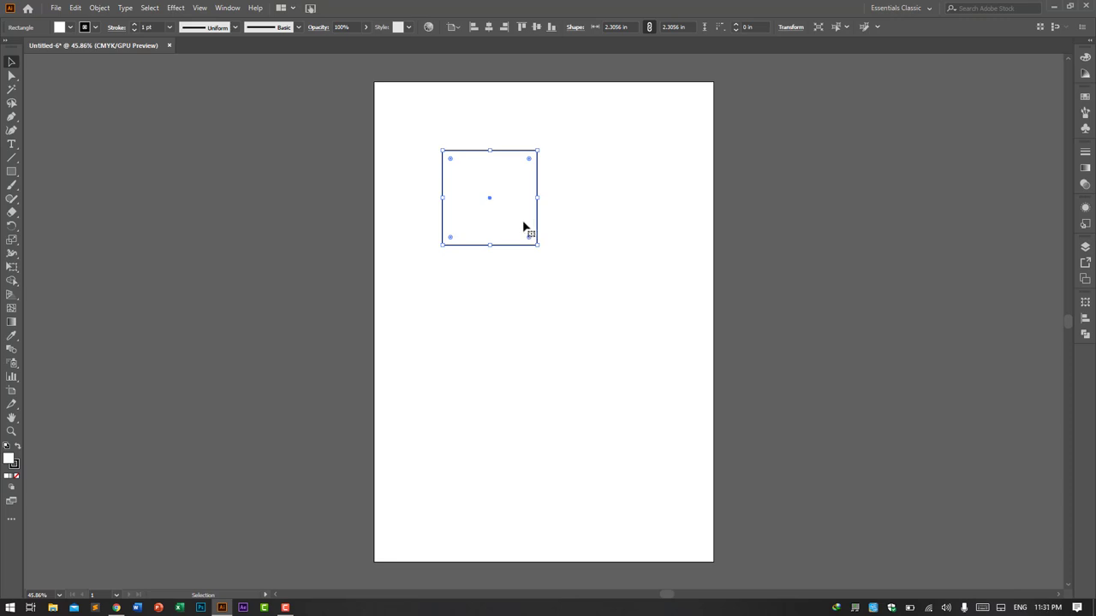
{"action": "mouse_move", "coordinate": [524, 227]}
{"action": "left_mouse_down"}
{"action": "mouse_move", "coordinate": [680, 254]}
{"action": "mouse_move", "coordinate": [472, 171]}
{"action": "mouse_move", "coordinate": [574, 245]}
{"action": "mouse_move", "coordinate": [470, 175]}
{"action": "left_mouse_up"}
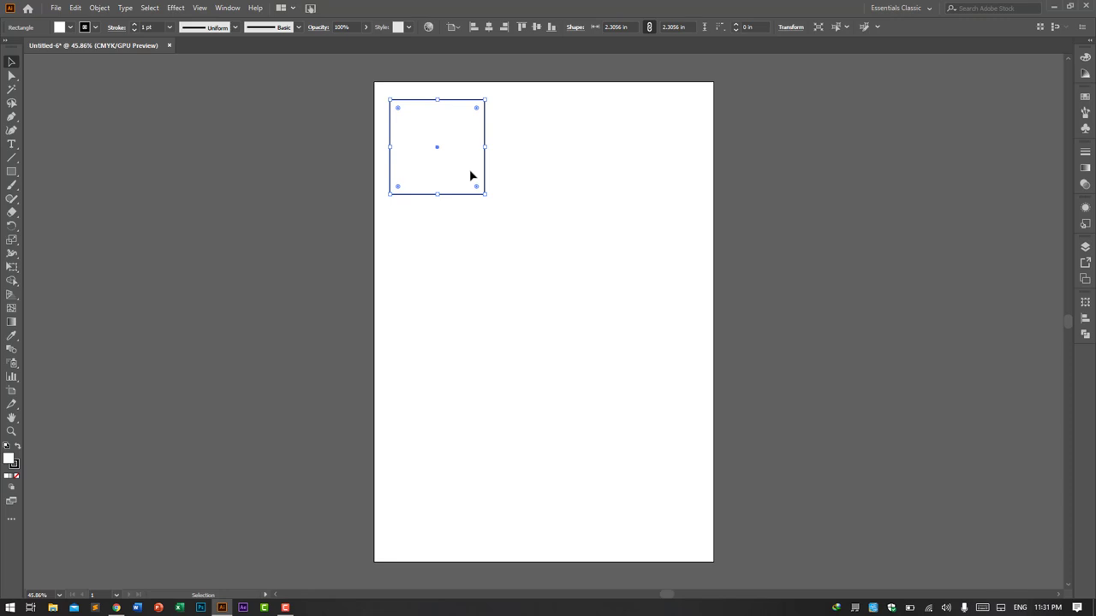
Scale the upper-left square down to 0.6667 × 0.6667 in, undoing a stray move.
{"action": "key", "text": "ctrl+z"}
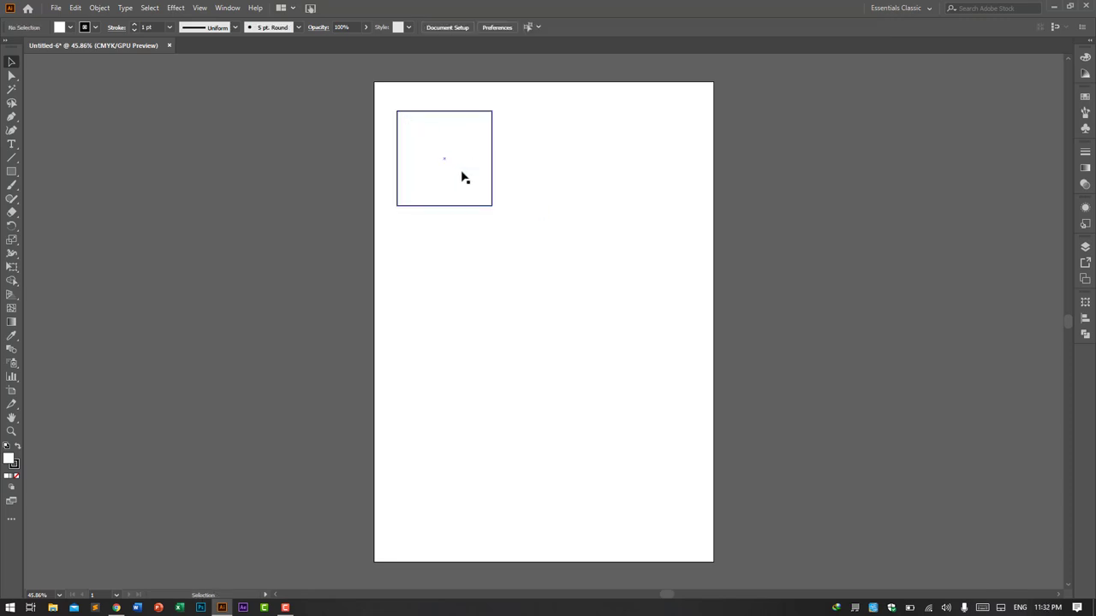
{"action": "mouse_move", "coordinate": [461, 170]}
{"action": "left_mouse_down"}
{"action": "mouse_move", "coordinate": [599, 174]}
{"action": "mouse_move", "coordinate": [605, 220]}
{"action": "mouse_move", "coordinate": [590, 243]}
{"action": "mouse_move", "coordinate": [617, 251]}
{"action": "mouse_move", "coordinate": [594, 234]}
{"action": "mouse_move", "coordinate": [631, 265]}
{"action": "mouse_move", "coordinate": [653, 363]}
{"action": "mouse_move", "coordinate": [614, 399]}
{"action": "mouse_move", "coordinate": [511, 305]}
{"action": "mouse_move", "coordinate": [502, 337]}
{"action": "mouse_move", "coordinate": [506, 277]}
{"action": "mouse_move", "coordinate": [531, 397]}
{"action": "mouse_move", "coordinate": [526, 467]}
{"action": "mouse_move", "coordinate": [524, 310]}
{"action": "mouse_move", "coordinate": [497, 308]}
{"action": "mouse_move", "coordinate": [496, 280]}
{"action": "left_mouse_up"}
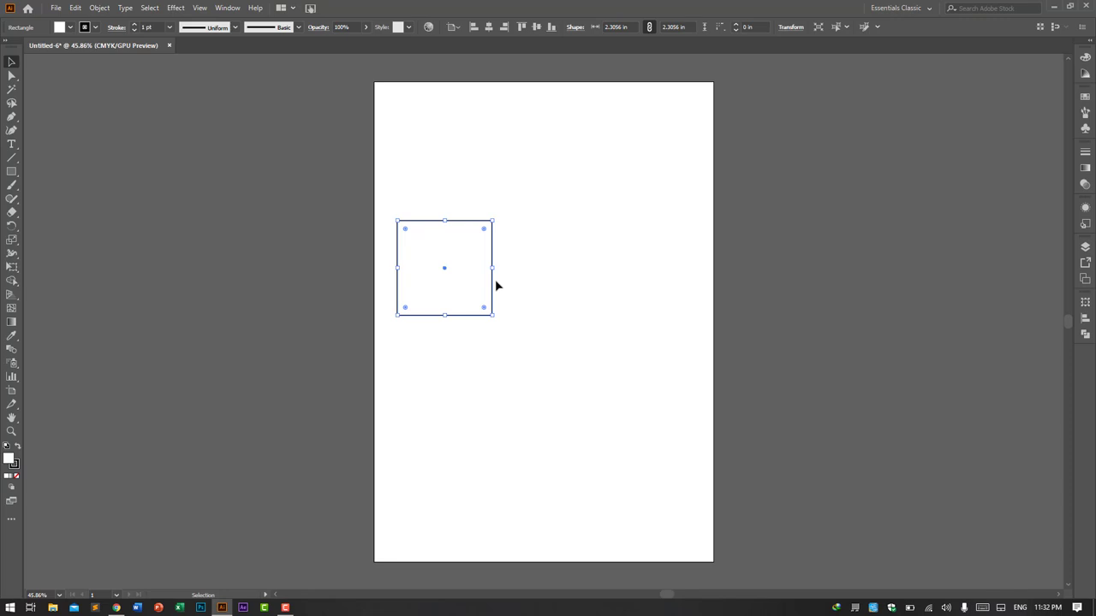
{"action": "key", "text": "ctrl+z"}
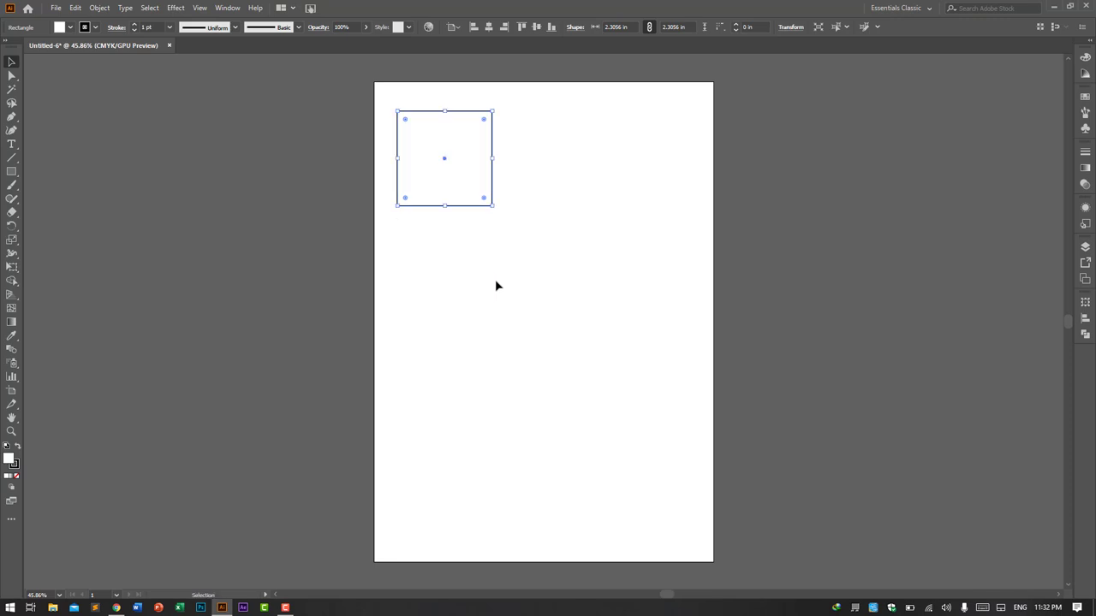
{"action": "left_click_drag", "start_coordinate": [493, 208], "coordinate": [422, 131]}
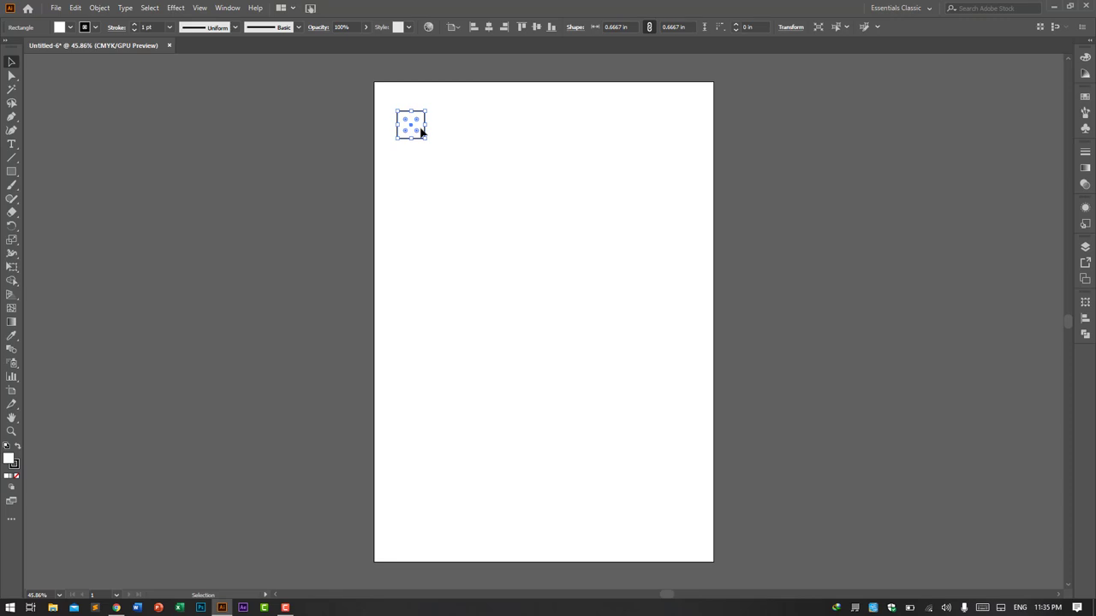
Alt-drag a copy of the square diagonally down-right of the original.
{"action": "left_click_drag", "start_coordinate": [421, 131], "coordinate": [458, 194], "text": "alt"}
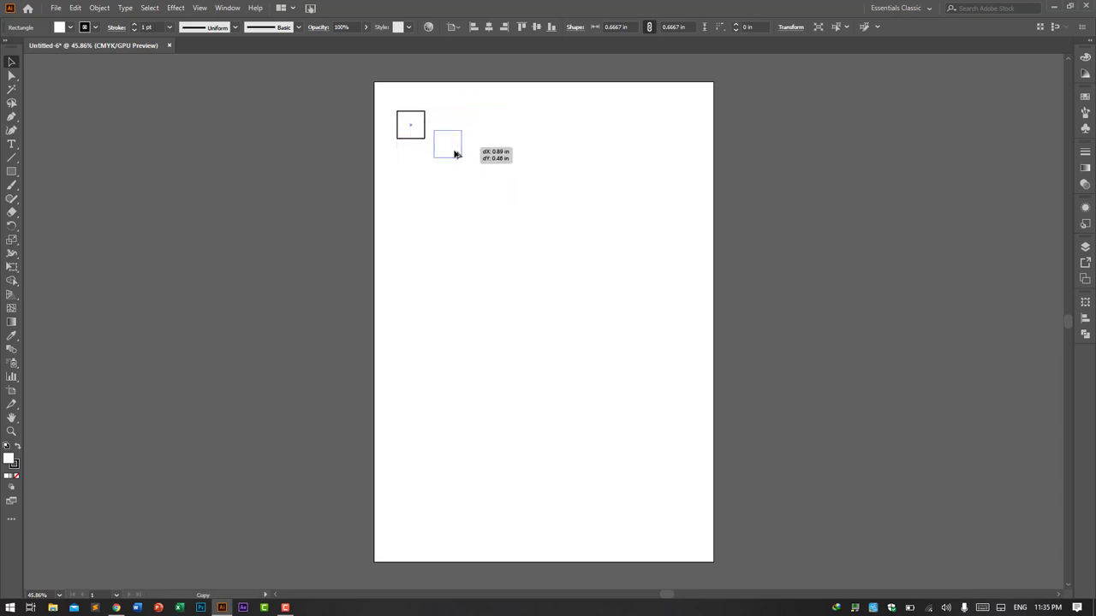
{"action": "left_click_drag", "start_coordinate": [459, 194], "coordinate": [454, 156], "text": "alt"}
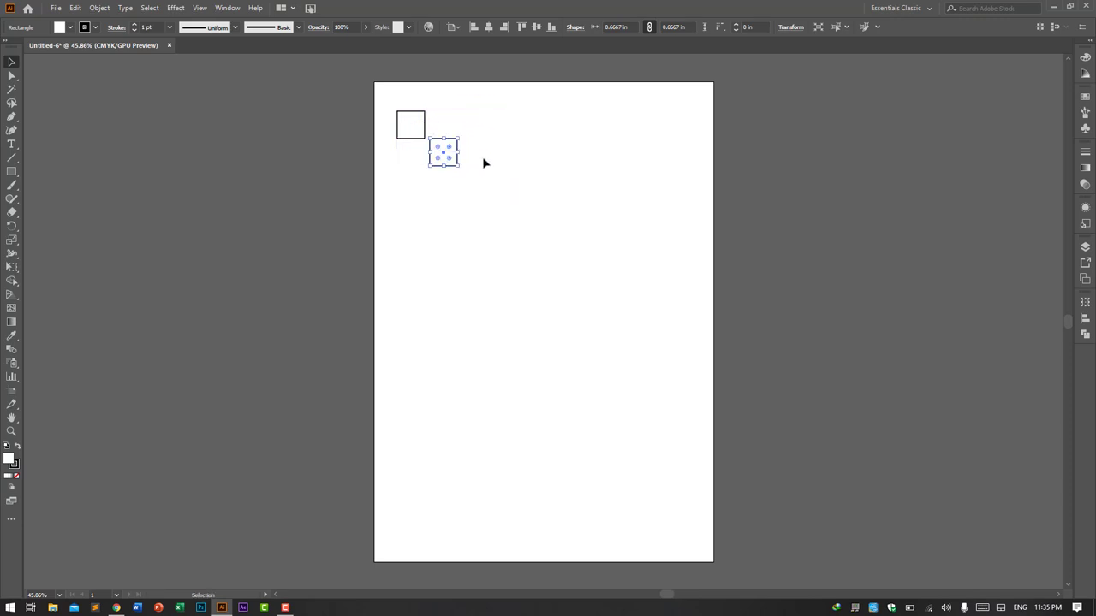
{"action": "key", "text": "ctrl"}
{"action": "left_click_drag", "start_coordinate": [458, 156], "coordinate": [426, 128]}
{"action": "left_click_drag", "start_coordinate": [420, 129], "coordinate": [455, 133]}
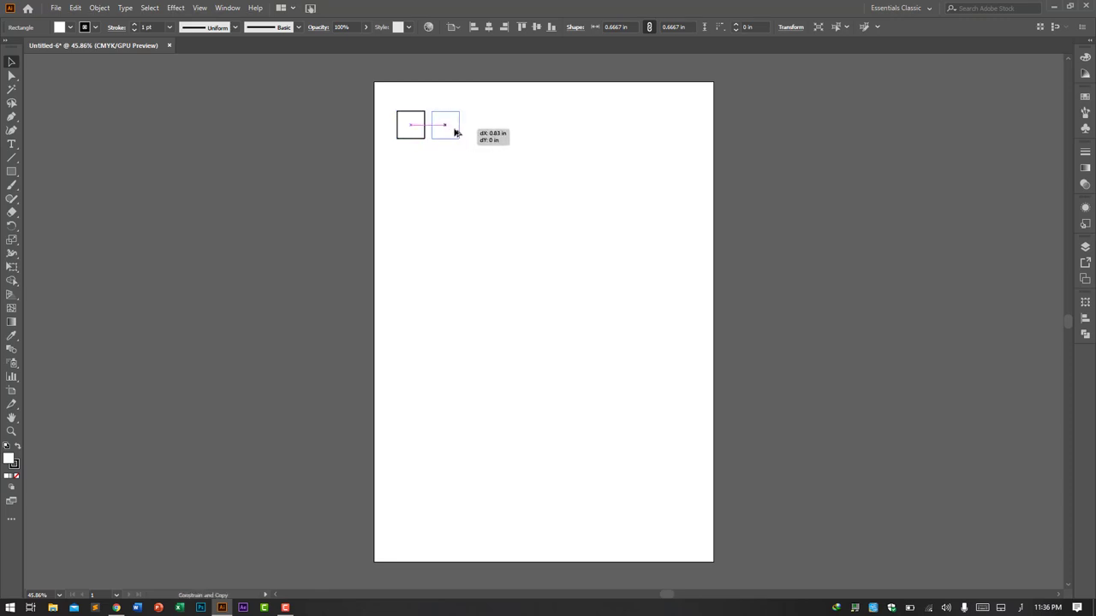
{"action": "left_click_drag", "start_coordinate": [455, 132], "coordinate": [454, 128]}
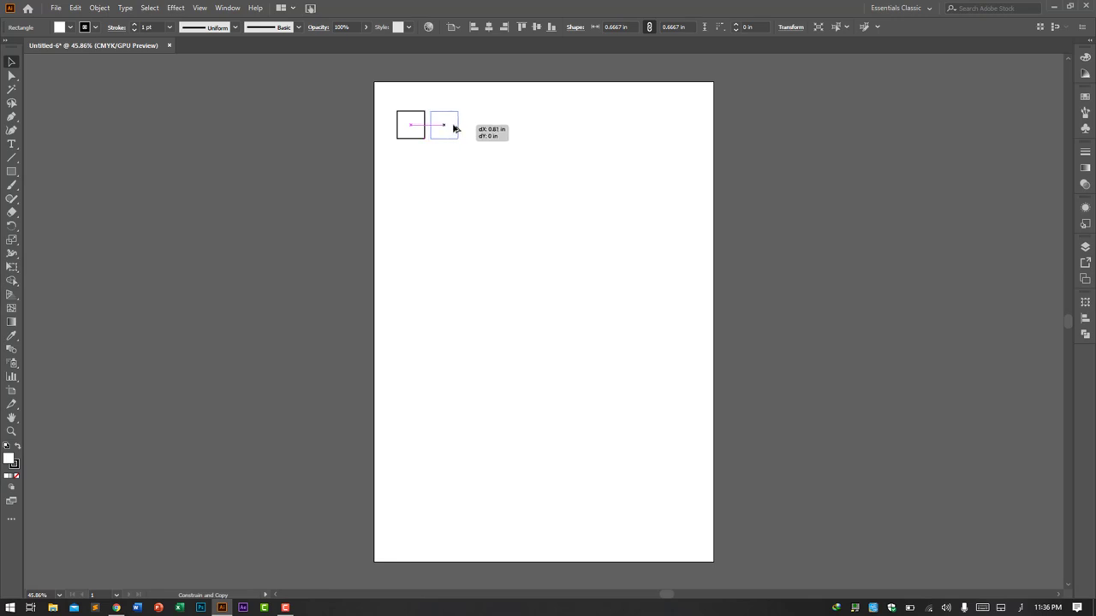
{"action": "left_click_drag", "start_coordinate": [455, 128], "coordinate": [462, 154]}
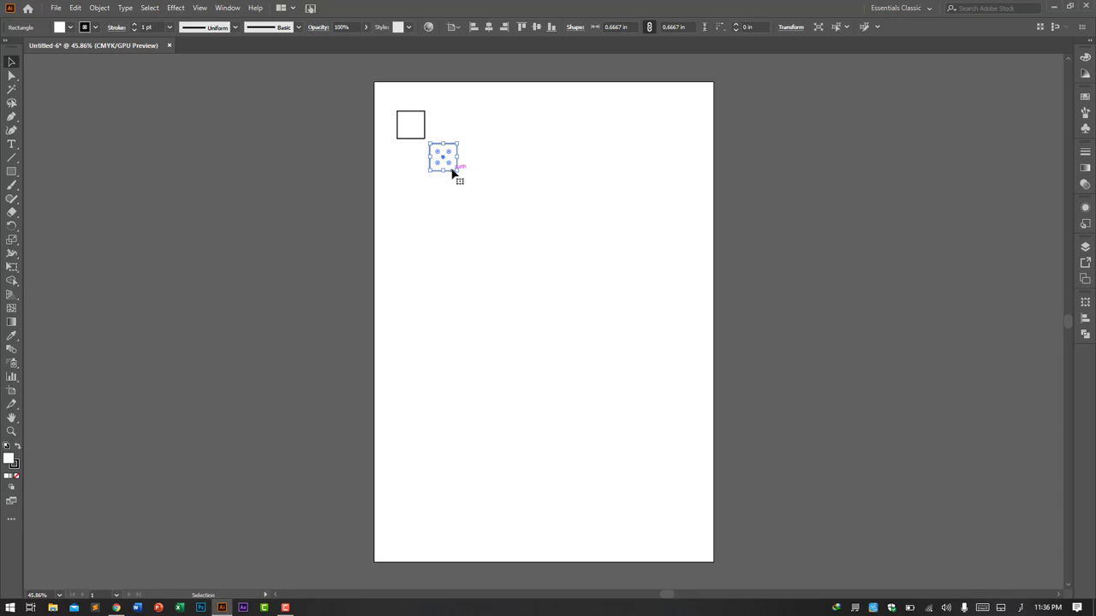
Repeat the diagonal copy with Transform Again (Ctrl+D) to build a staircase of squares.
{"action": "key", "text": "a"}
{"action": "key", "text": "ctrl+d"}
{"action": "key", "text": "ctrl+d"}
{"action": "key", "text": "ctrl+d"}
{"action": "key", "text": "ctrl+d"}
{"action": "key", "text": "ctrl+d"}
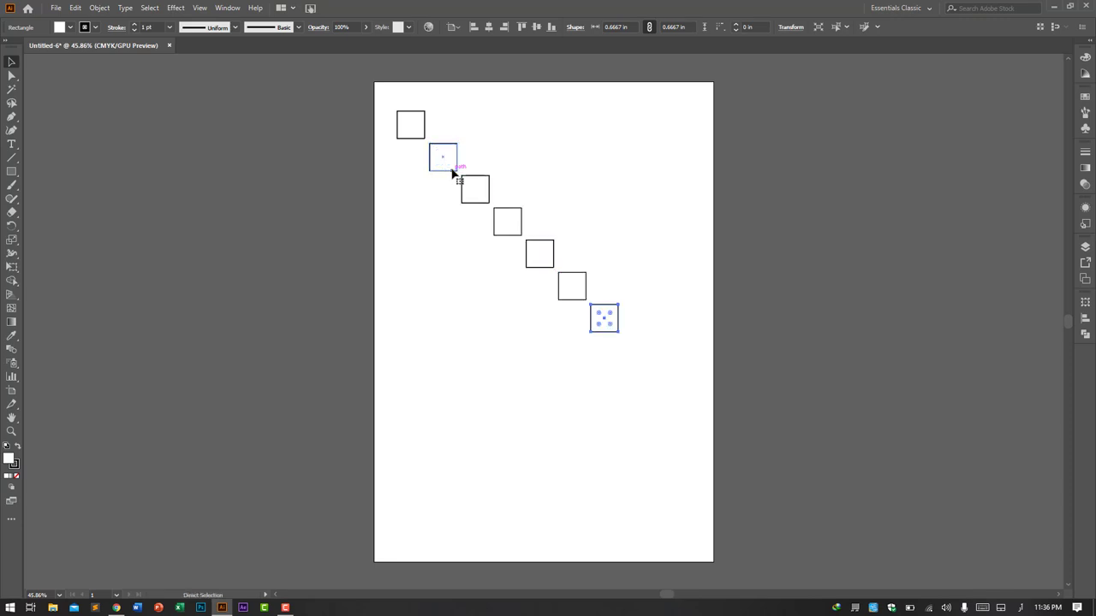
{"action": "key", "text": "ctrl+d"}
{"action": "key", "text": "ctrl+d"}
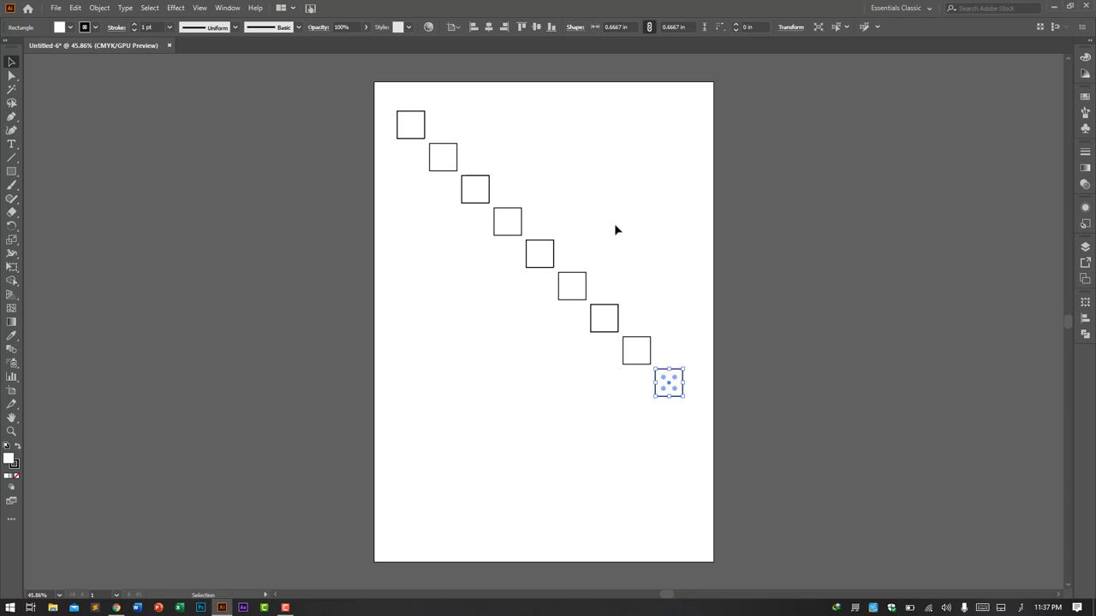
Delete all the diagonal copies, leaving only the top-left square.
{"action": "left_click_drag", "start_coordinate": [456, 135], "coordinate": [808, 512]}
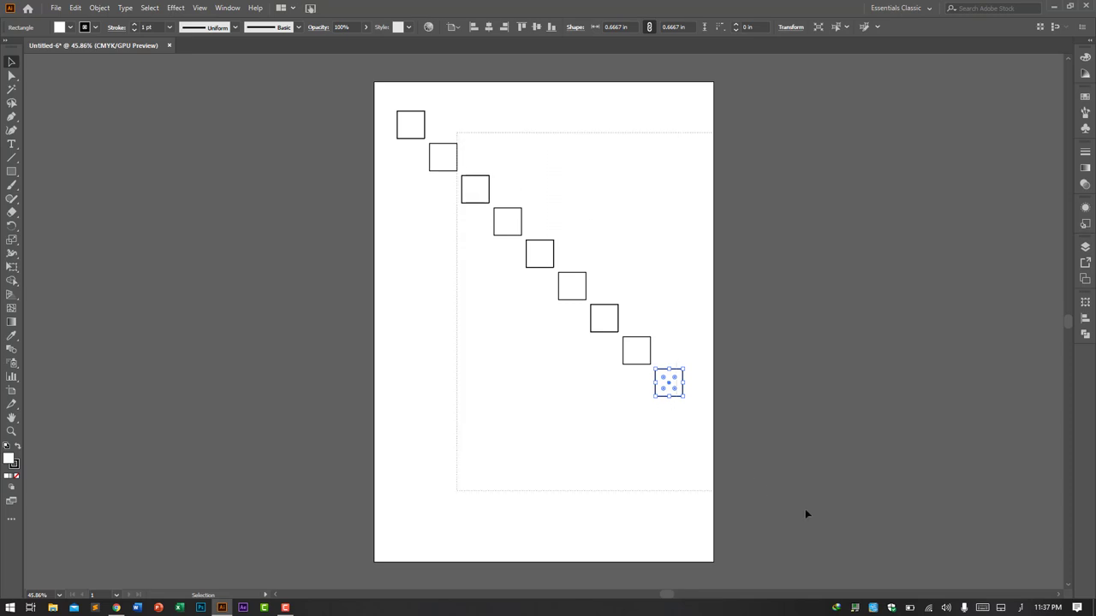
{"action": "key", "text": "Delete"}
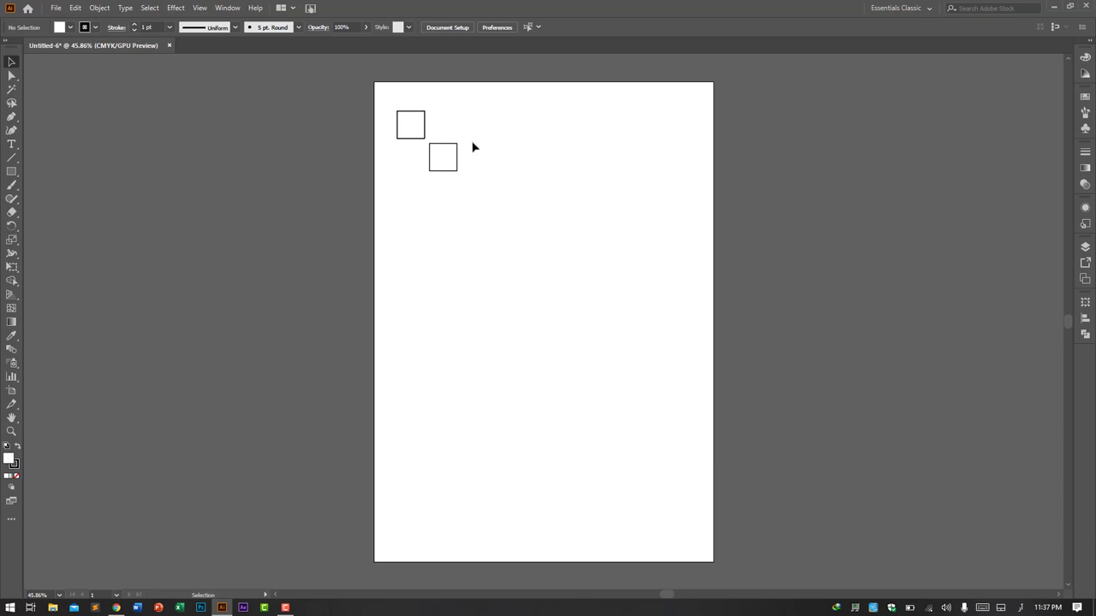
{"action": "left_click", "coordinate": [452, 167]}
{"action": "key", "text": "Delete"}
Shrink the remaining square to 0.3958 × 0.3958 in.
{"action": "left_click", "coordinate": [420, 129]}
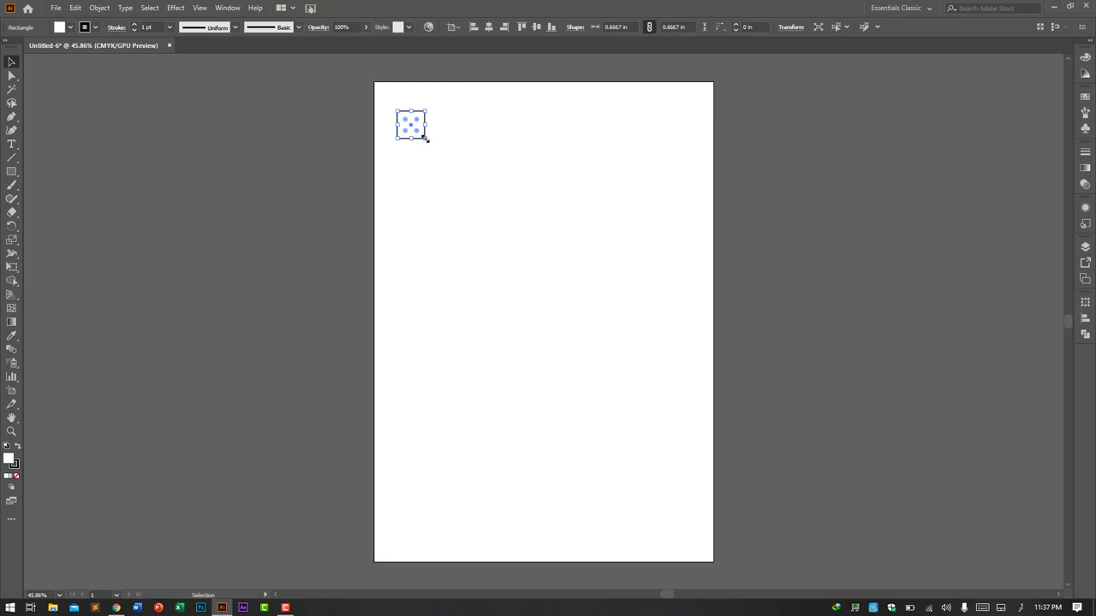
{"action": "left_click_drag", "start_coordinate": [423, 138], "coordinate": [416, 129]}
{"action": "left_click_drag", "start_coordinate": [416, 128], "coordinate": [413, 127]}
{"action": "left_click", "coordinate": [470, 163]}
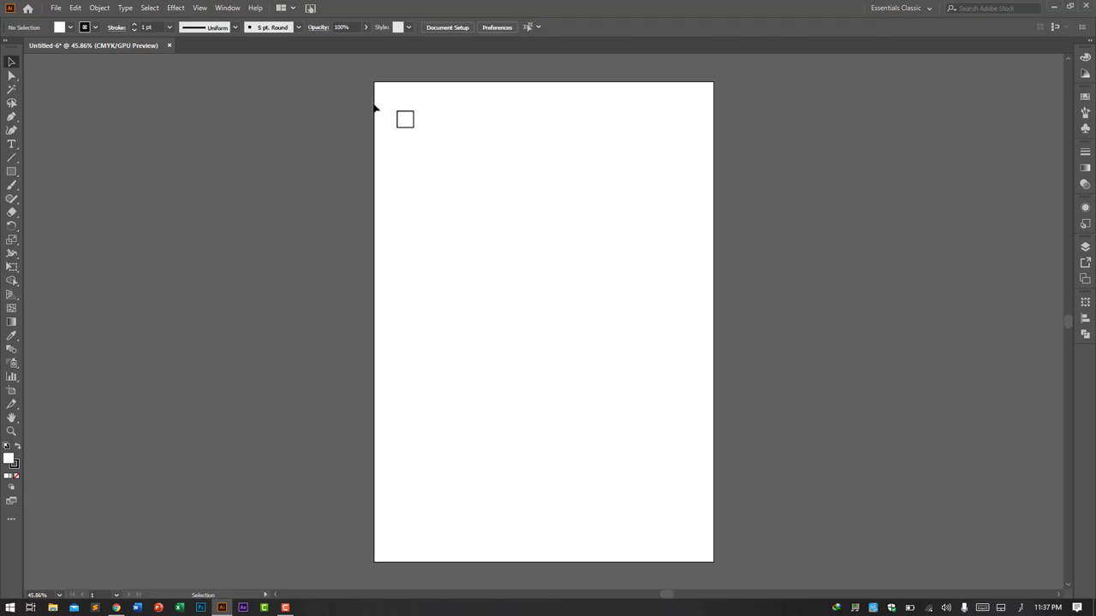
Copy the 0.3958 in square downward repeatedly into a 23-square column, then select the column.
{"action": "left_click_drag", "start_coordinate": [406, 121], "coordinate": [407, 143]}
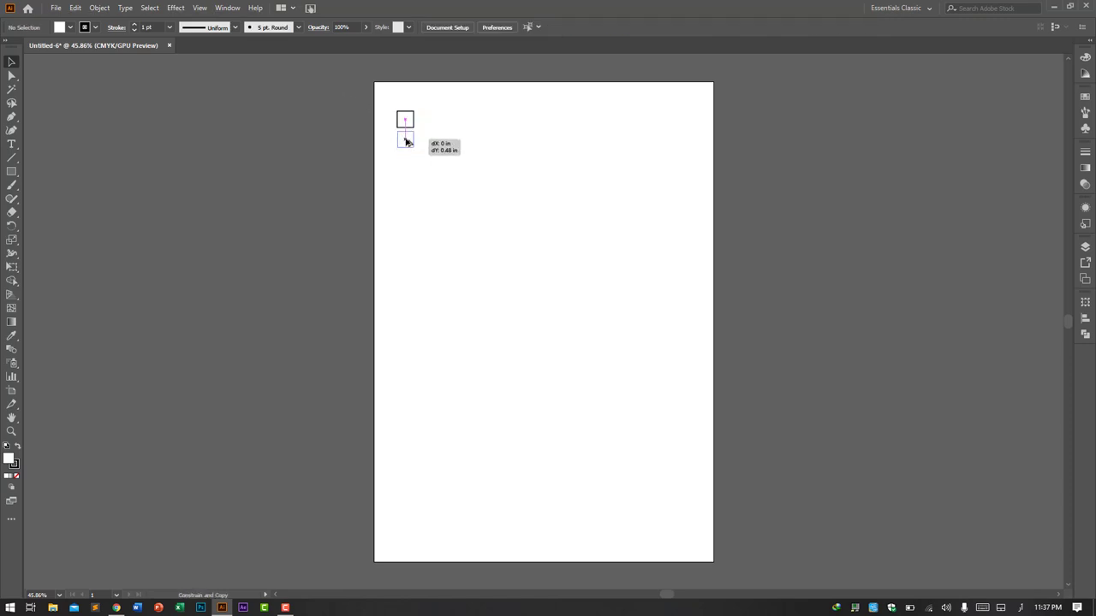
{"action": "left_click_drag", "start_coordinate": [407, 143], "coordinate": [407, 142]}
{"action": "key", "text": "a"}
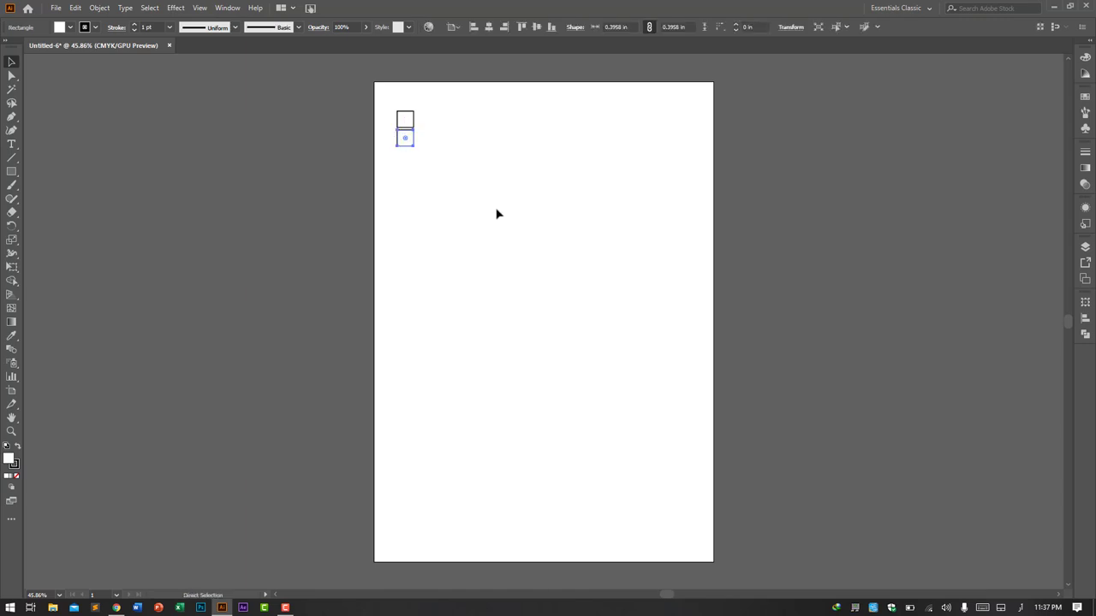
{"action": "key", "text": "ctrl+d"}
{"action": "key", "text": "ctrl+d"}
{"action": "key", "text": "ctrl+d"}
{"action": "key", "text": "ctrl+d"}
{"action": "key", "text": "ctrl+d"}
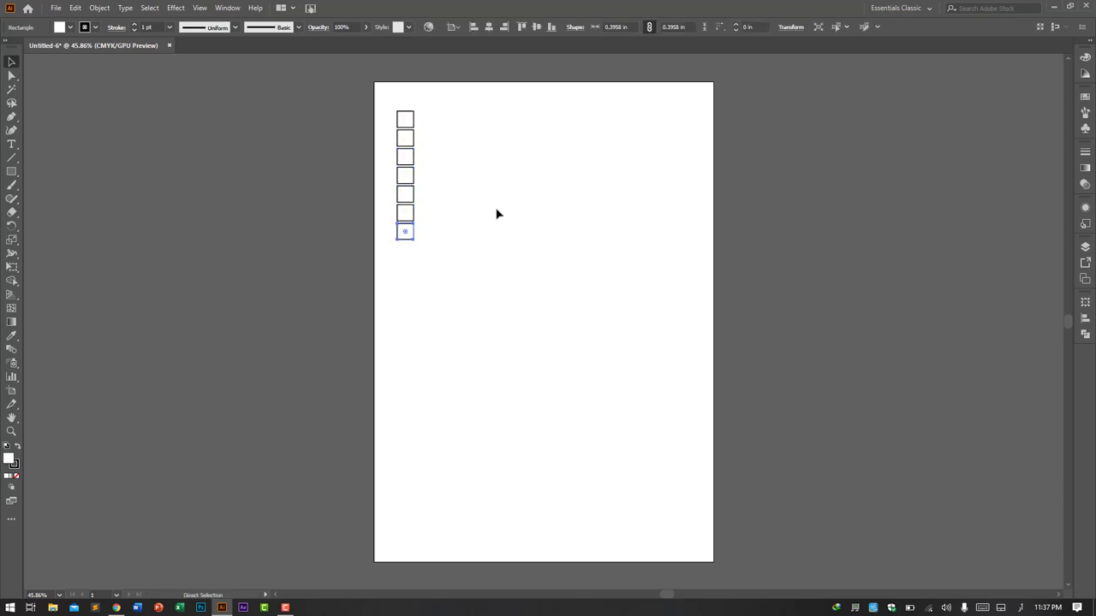
{"action": "key", "text": "ctrl+d"}
{"action": "key", "text": "ctrl+d"}
{"action": "key", "text": "ctrl+d"}
{"action": "key", "text": "ctrl+d"}
{"action": "key", "text": "ctrl+d"}
{"action": "key", "text": "ctrl+d"}
{"action": "key", "text": "ctrl+d"}
{"action": "key", "text": "ctrl+d"}
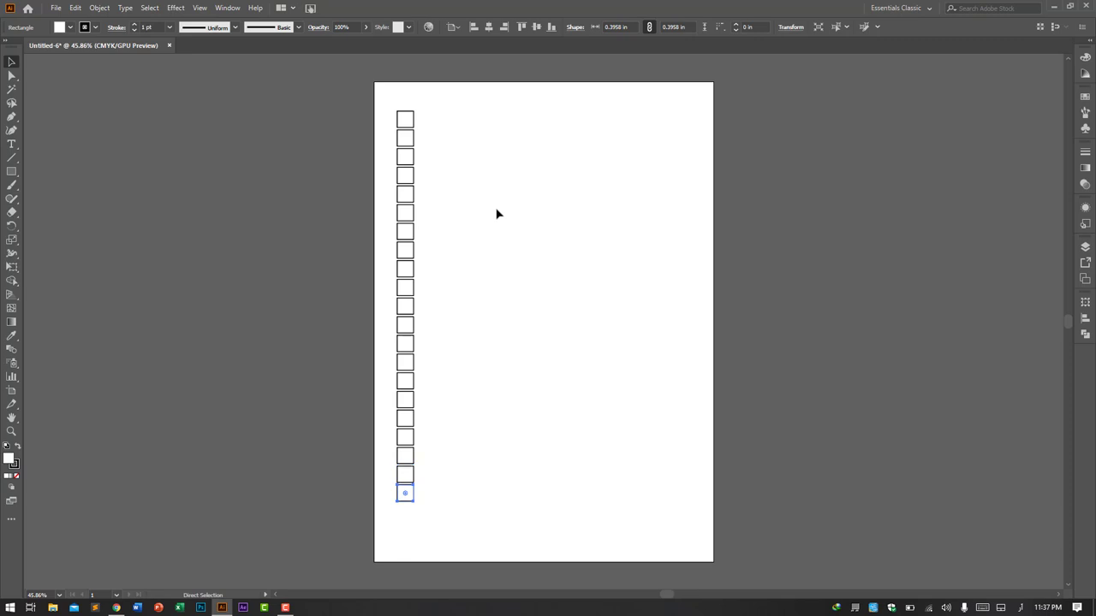
{"action": "key", "text": "ctrl+d"}
{"action": "key", "text": "ctrl+d"}
{"action": "key", "text": "v"}
{"action": "mouse_move", "coordinate": [388, 109]}
{"action": "left_mouse_down"}
{"action": "mouse_move", "coordinate": [437, 514]}
{"action": "mouse_move", "coordinate": [428, 536]}
{"action": "left_mouse_up"}
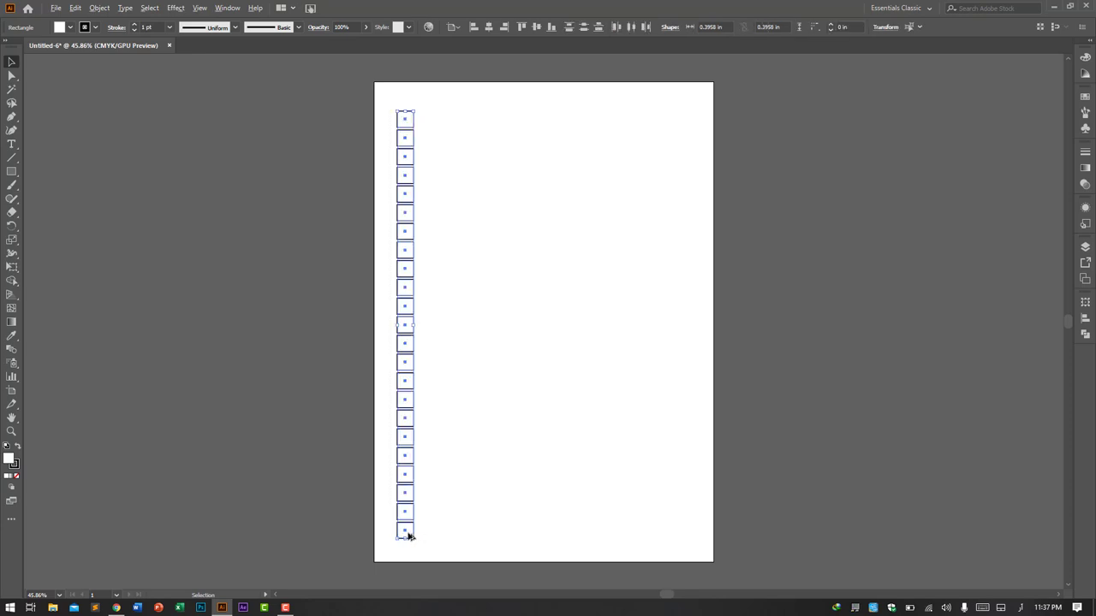
Copy the column rightward repeatedly to form a 16-column by 23-row grid.
{"action": "left_click_drag", "start_coordinate": [408, 535], "coordinate": [429, 537]}
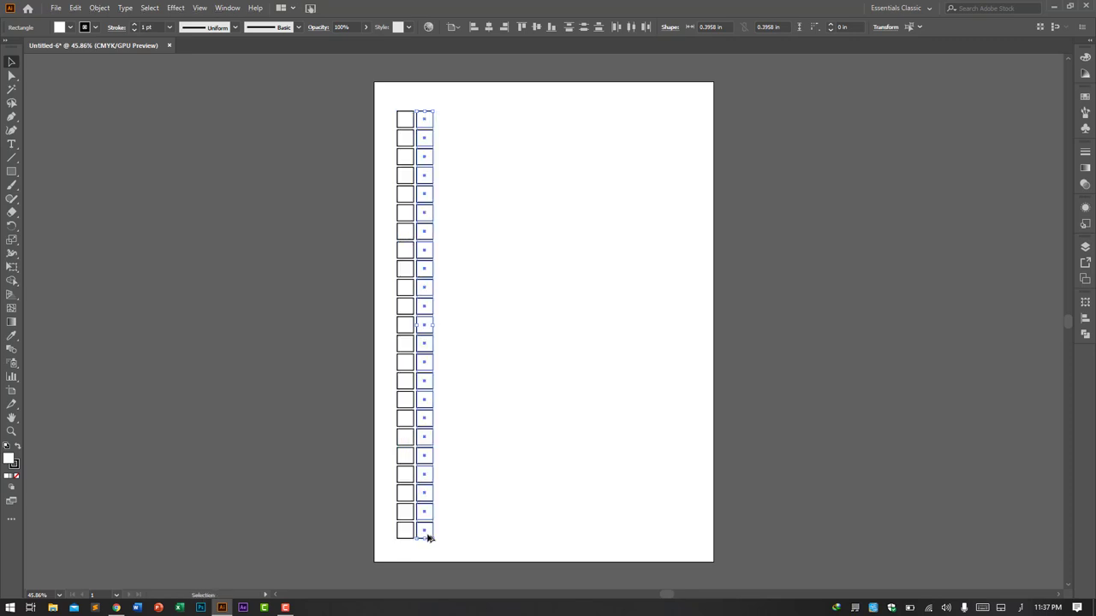
{"action": "key", "text": "a"}
{"action": "key", "text": "ctrl+d"}
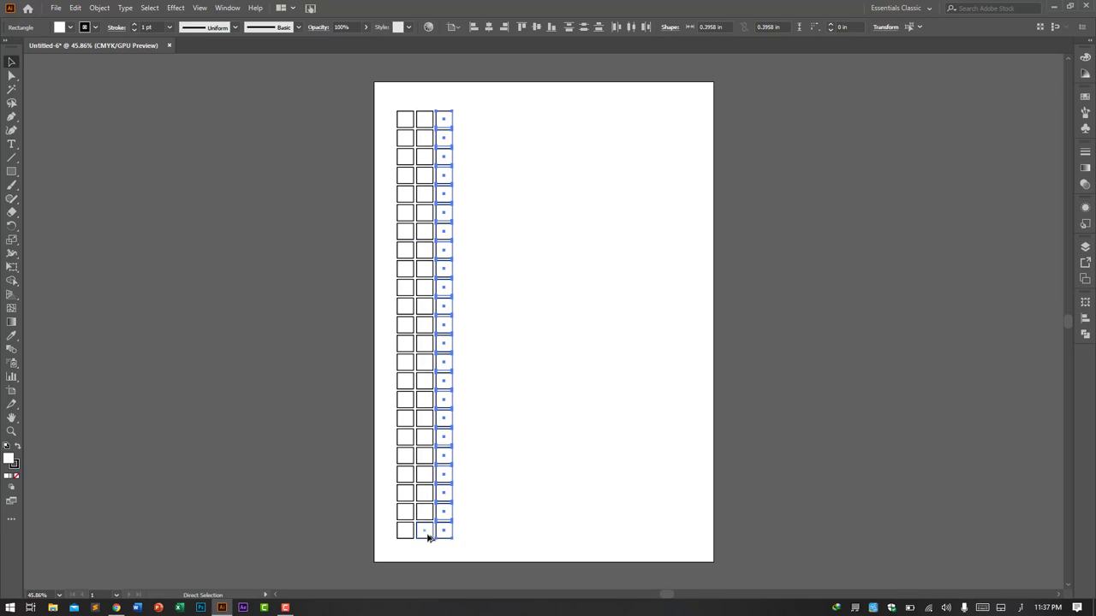
{"action": "key", "text": "ctrl+d"}
{"action": "key", "text": "ctrl+d"}
{"action": "key", "text": "ctrl+d"}
{"action": "key", "text": "ctrl+d"}
{"action": "key", "text": "ctrl+d"}
{"action": "key", "text": "ctrl+d"}
{"action": "key", "text": "ctrl+d"}
{"action": "key", "text": "ctrl+d"}
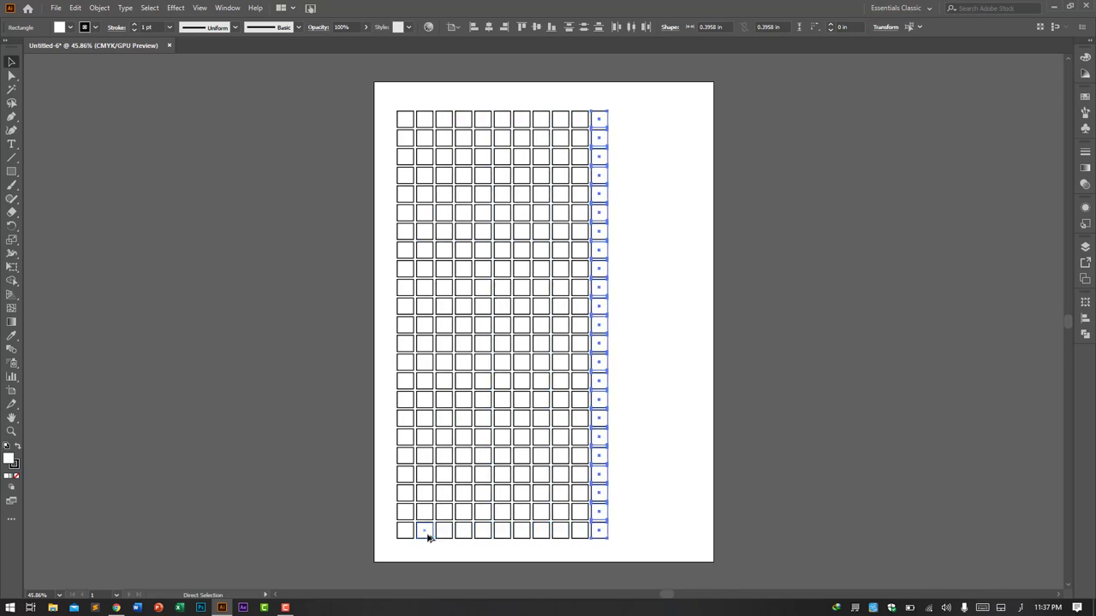
{"action": "key", "text": "ctrl+d"}
{"action": "key", "text": "ctrl+d"}
{"action": "key", "text": "ctrl+d"}
{"action": "key", "text": "ctrl+d"}
{"action": "key", "text": "ctrl+d"}
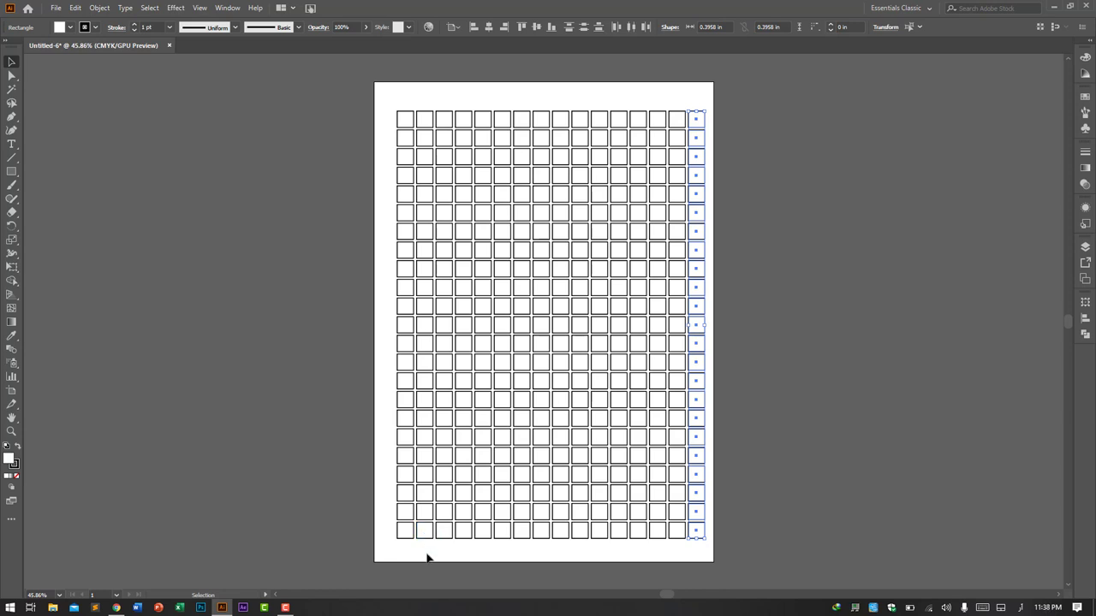
{"action": "left_click", "coordinate": [429, 558]}
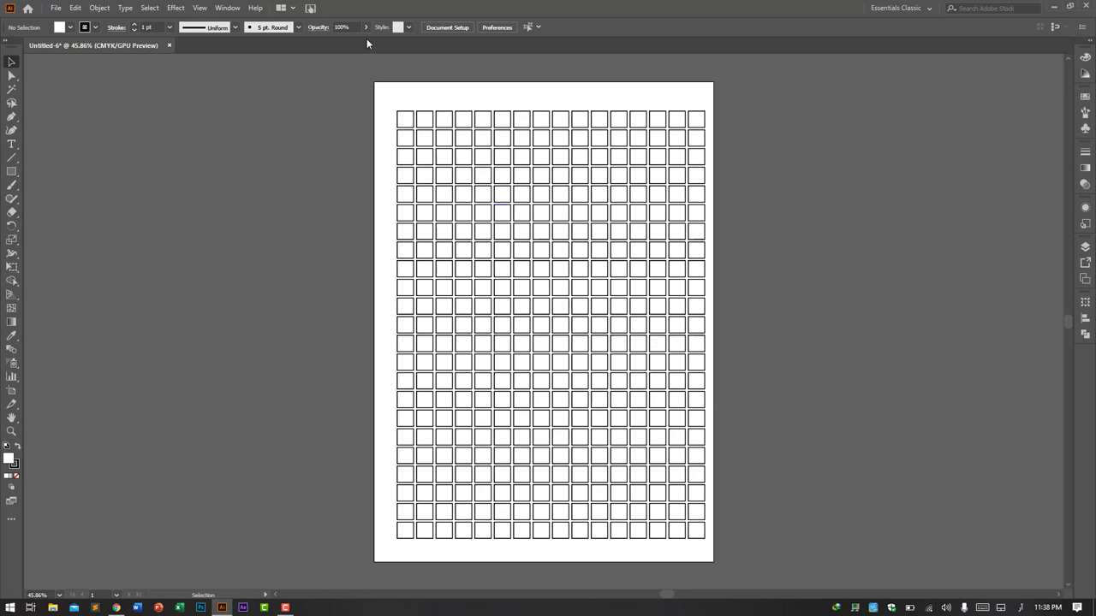
Select and duplicate the bottom rows so the 16 × 23 grid reaches the page bottom.
{"action": "left_click_drag", "start_coordinate": [376, 96], "coordinate": [688, 579]}
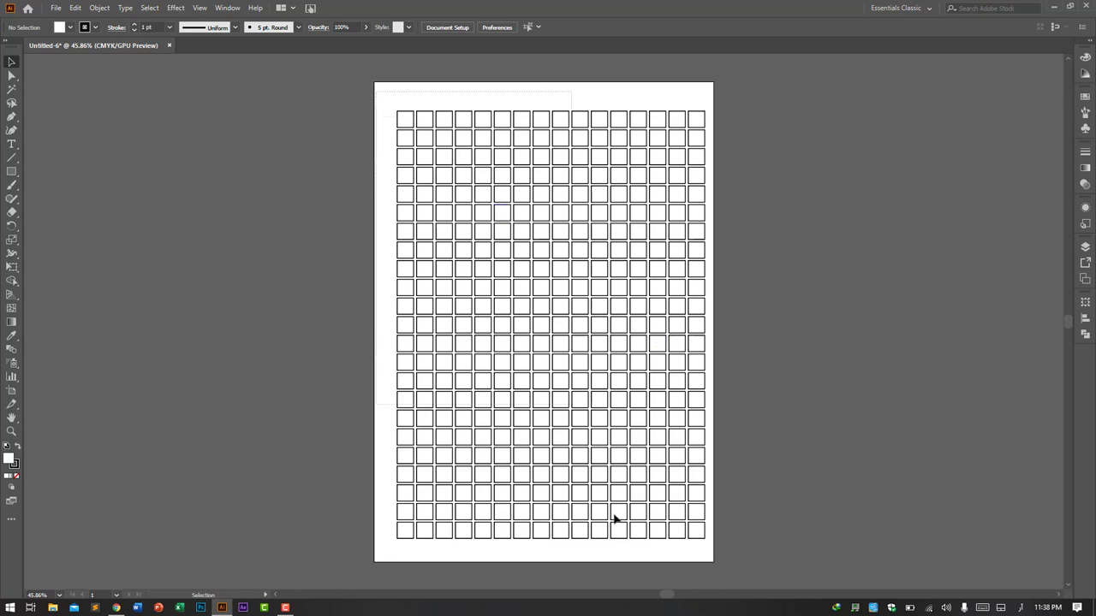
{"action": "left_click_drag", "start_coordinate": [689, 573], "coordinate": [718, 530]}
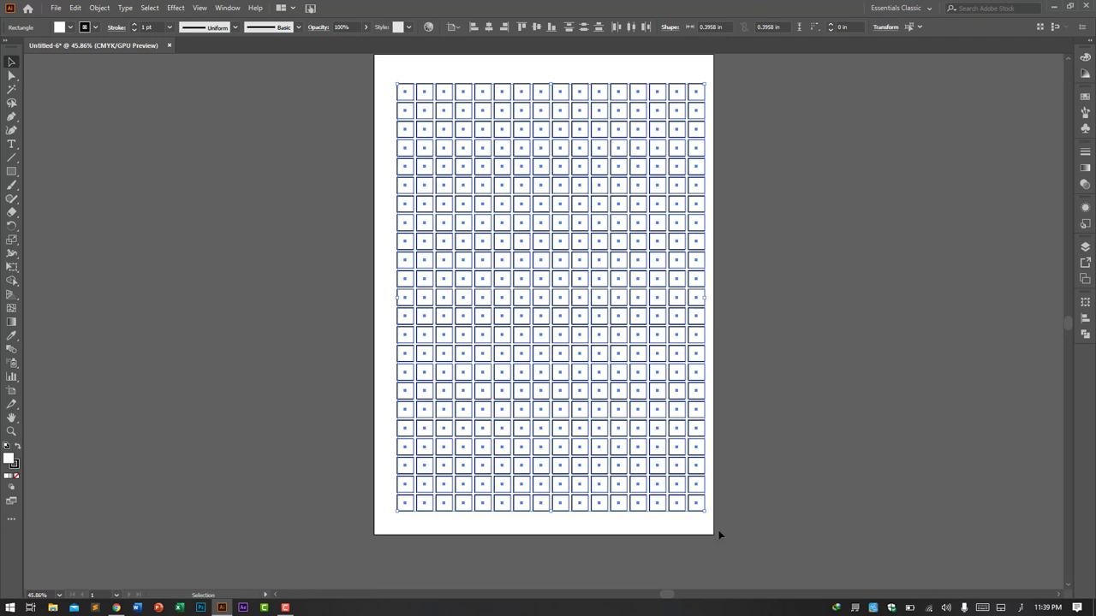
{"action": "left_click", "coordinate": [718, 530]}
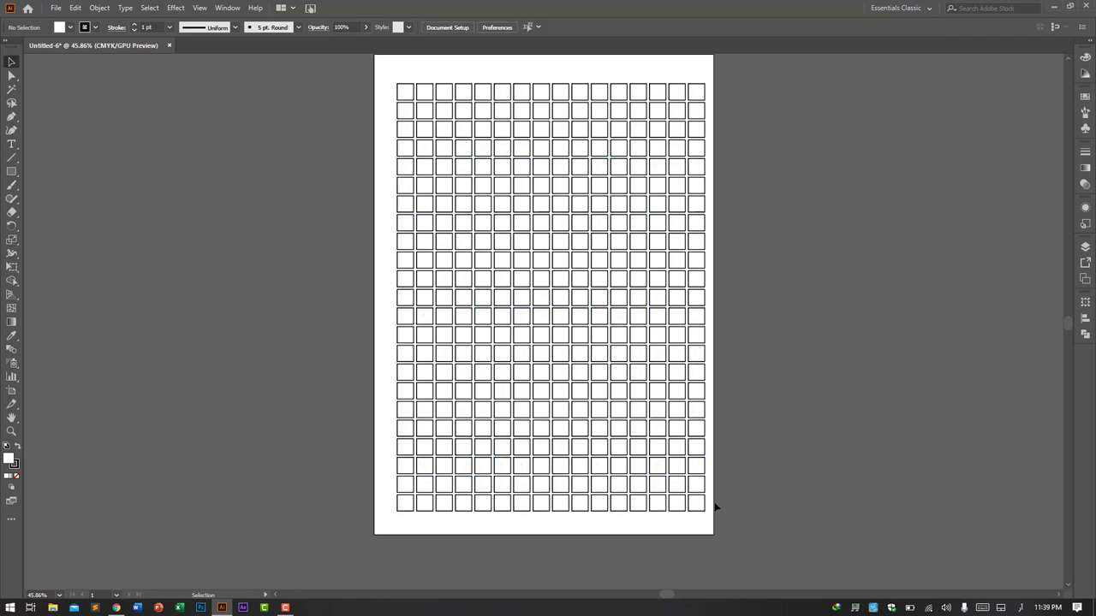
{"action": "left_click_drag", "start_coordinate": [716, 507], "coordinate": [384, 555]}
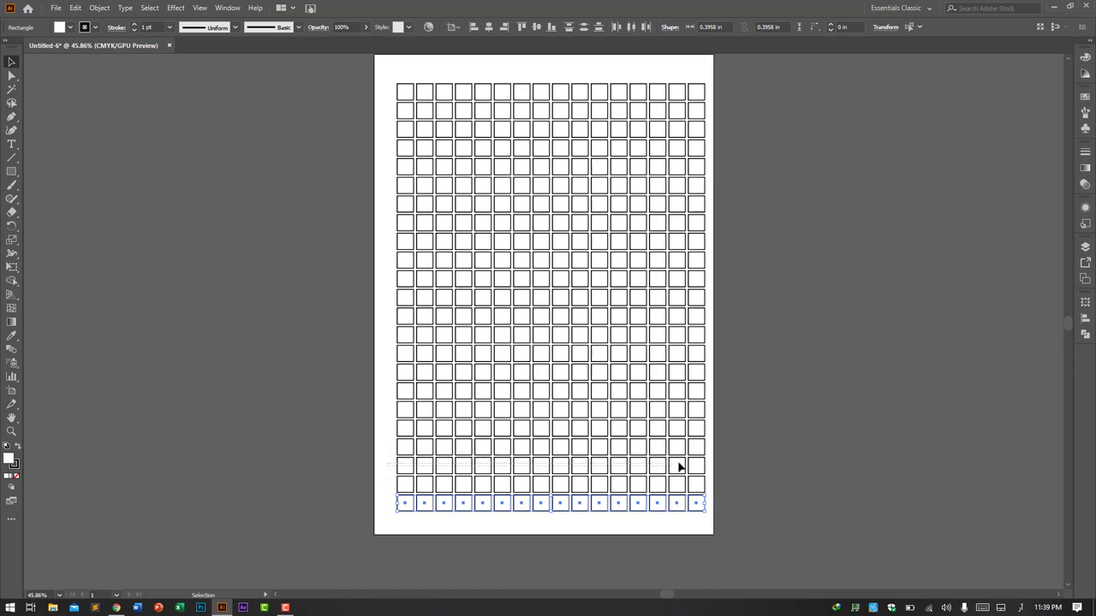
{"action": "left_click_drag", "start_coordinate": [709, 467], "coordinate": [709, 466]}
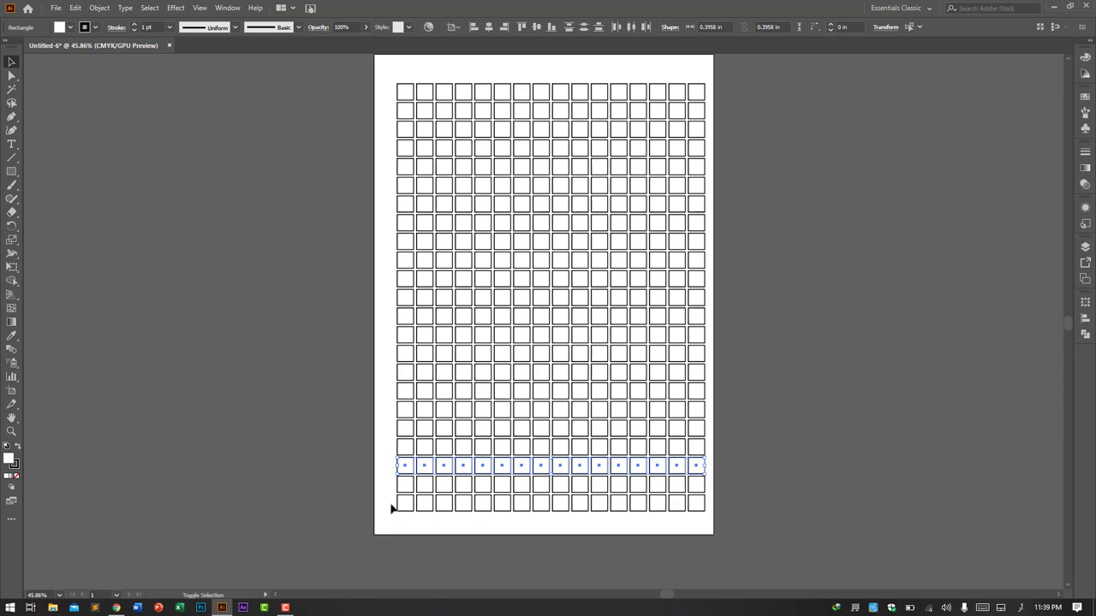
{"action": "left_click_drag", "start_coordinate": [390, 509], "coordinate": [713, 520]}
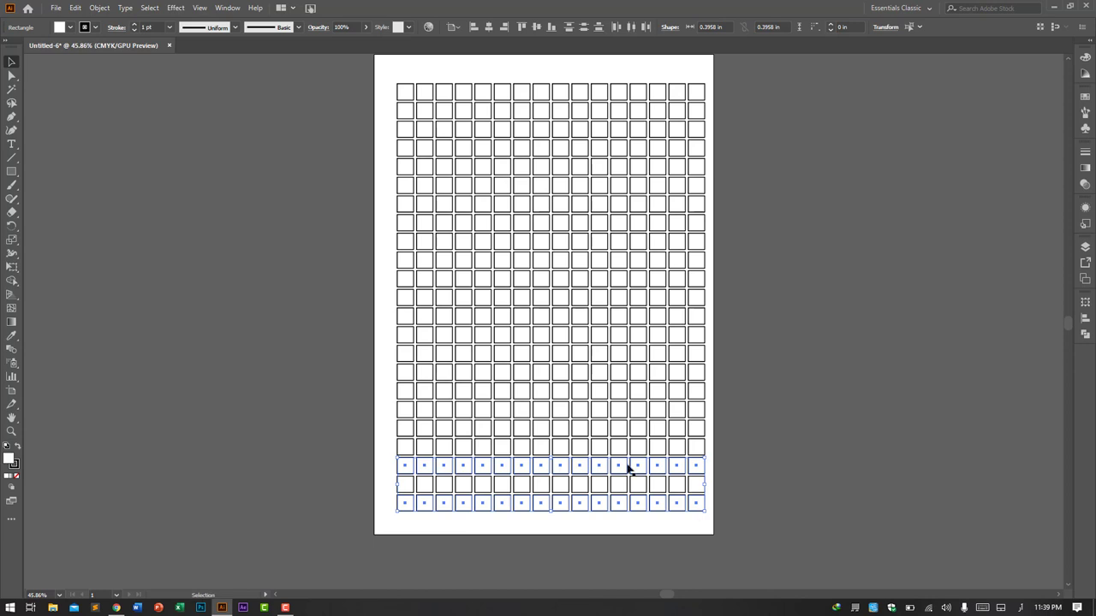
Marquee-select every square and nudge the grid slightly left and up to centre it on the page.
{"action": "left_click_drag", "start_coordinate": [391, 71], "coordinate": [722, 519]}
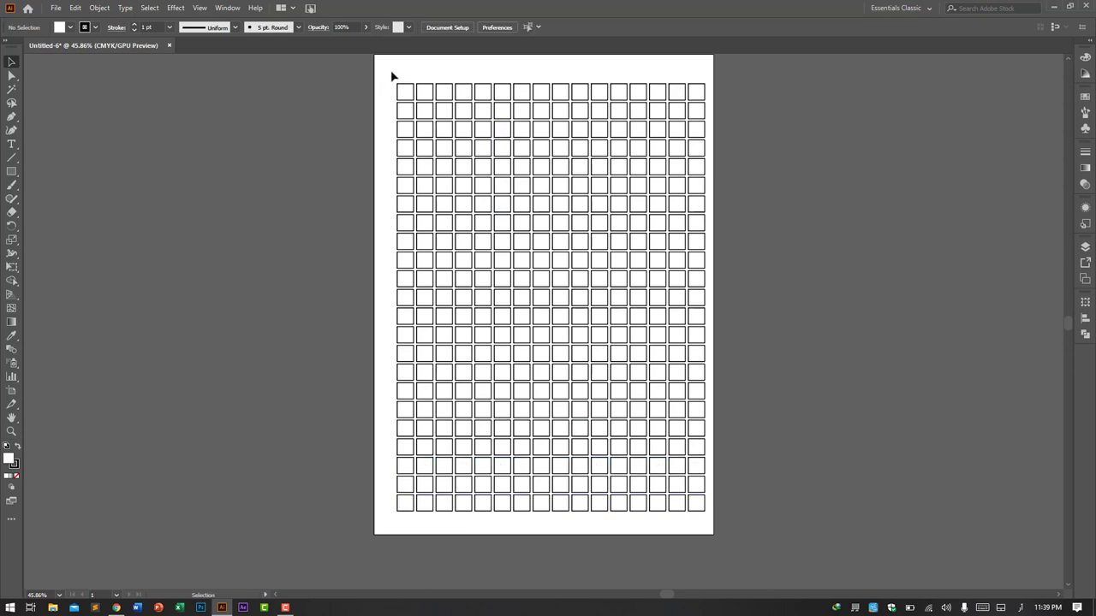
{"action": "left_click_drag", "start_coordinate": [649, 498], "coordinate": [644, 497]}
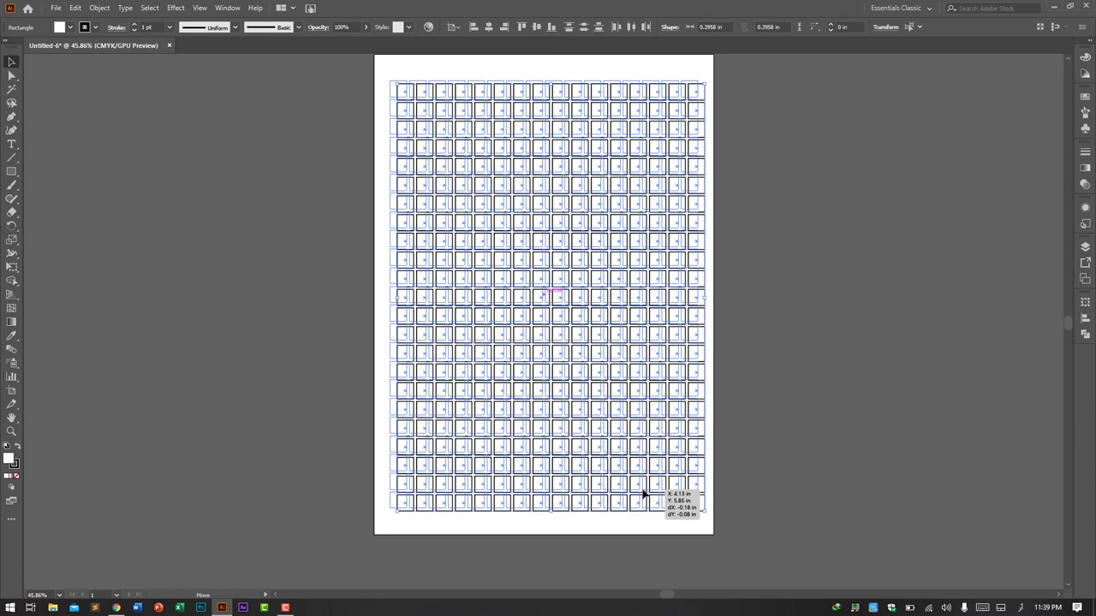
{"action": "left_click_drag", "start_coordinate": [644, 497], "coordinate": [644, 492]}
{"action": "scroll", "coordinate": [643, 492], "scroll_direction": "up", "scroll_amount": 3}
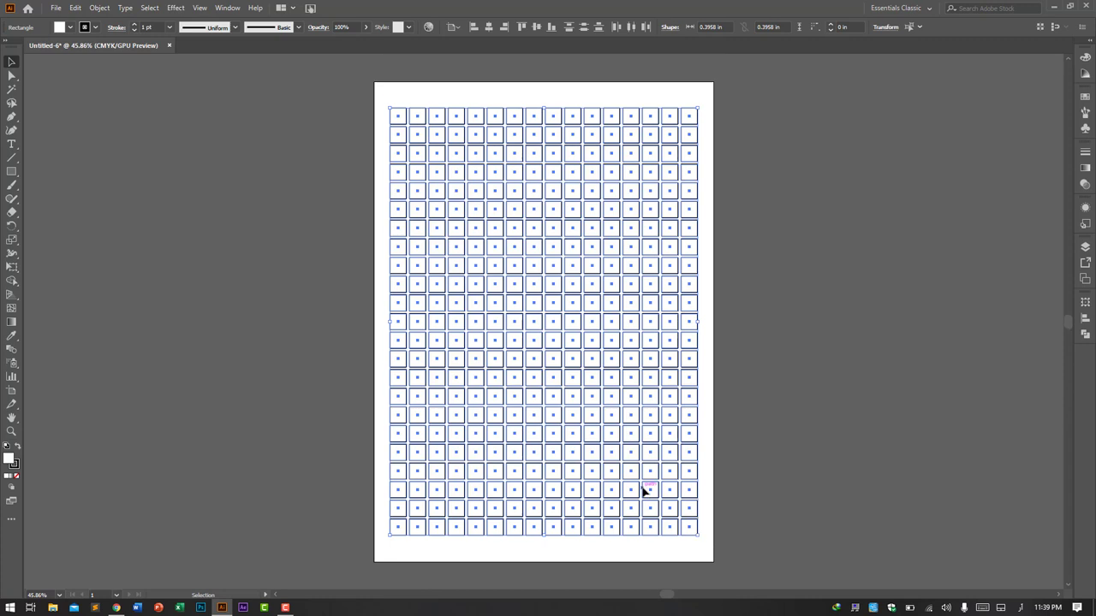
{"action": "scroll", "coordinate": [735, 465], "scroll_direction": "up", "scroll_amount": 1}
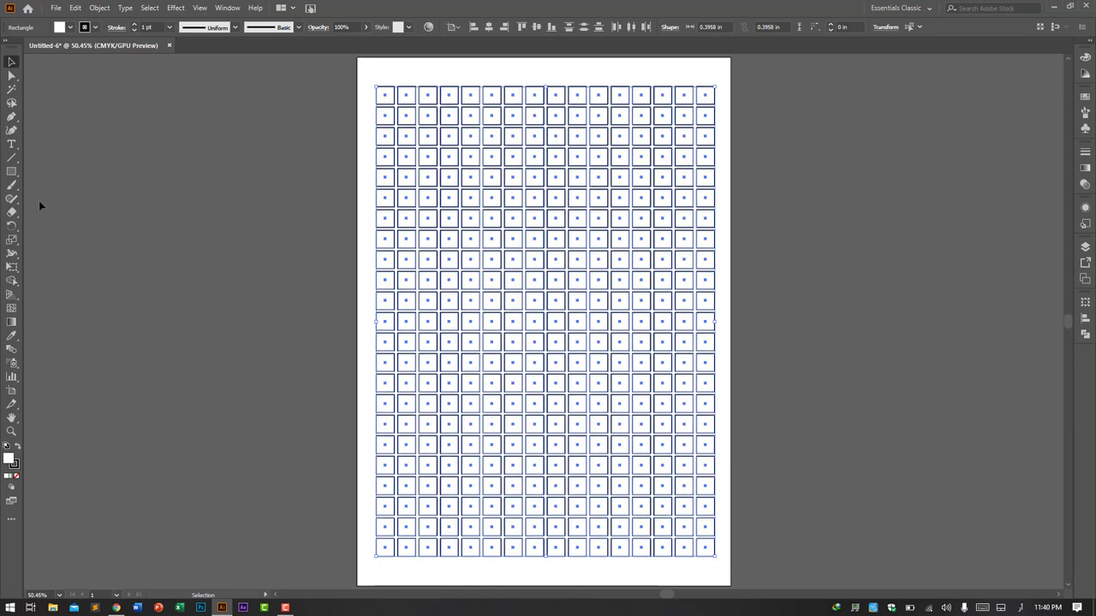
Make Fill the active colour for the selected squares.
{"action": "left_click", "coordinate": [14, 467]}
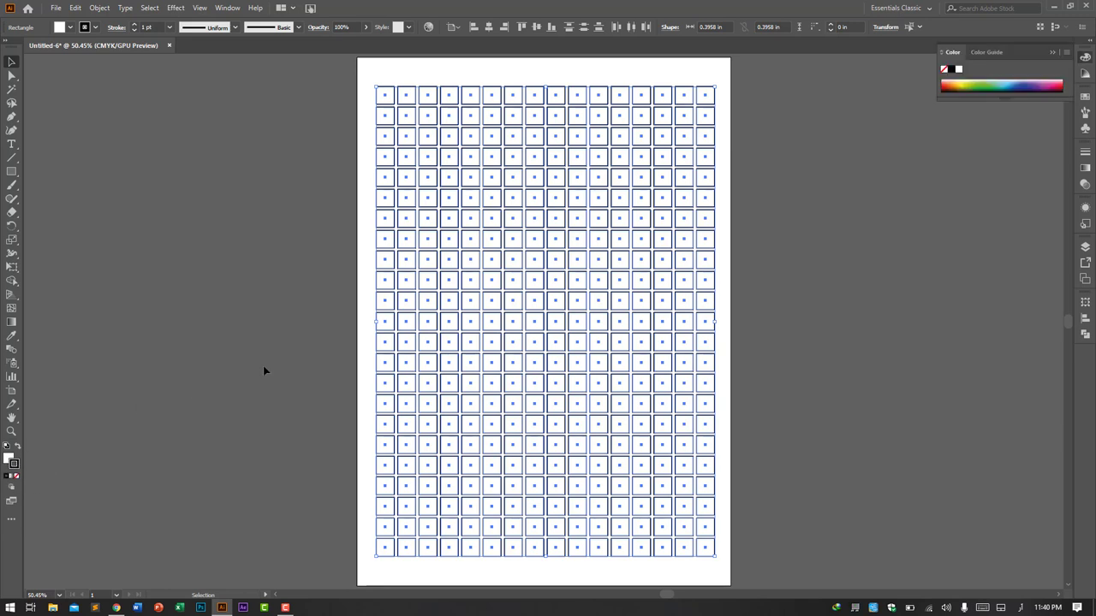
{"action": "scroll", "coordinate": [263, 365], "scroll_direction": "up", "scroll_amount": 1, "text": "alt"}
{"action": "scroll", "coordinate": [262, 366], "scroll_direction": "up", "scroll_amount": 1, "text": "alt"}
{"action": "scroll", "coordinate": [263, 366], "scroll_direction": "up", "scroll_amount": 1, "text": "alt"}
{"action": "scroll", "coordinate": [263, 366], "scroll_direction": "up", "scroll_amount": 1, "text": "alt"}
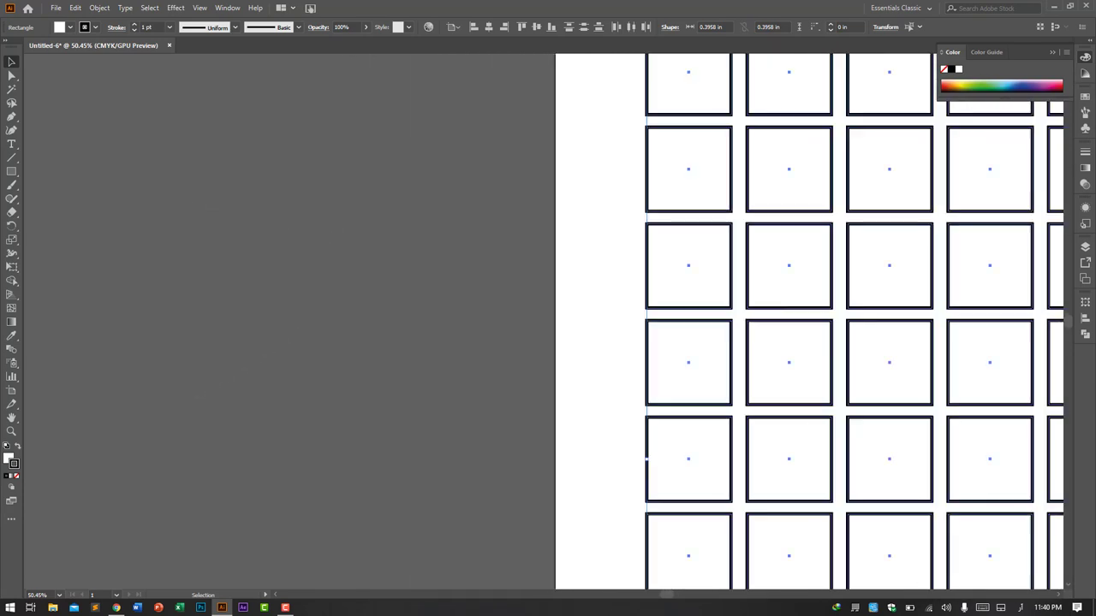
{"action": "scroll", "coordinate": [210, 255], "scroll_direction": "right", "scroll_amount": 2}
{"action": "scroll", "coordinate": [210, 256], "scroll_direction": "right", "scroll_amount": 5}
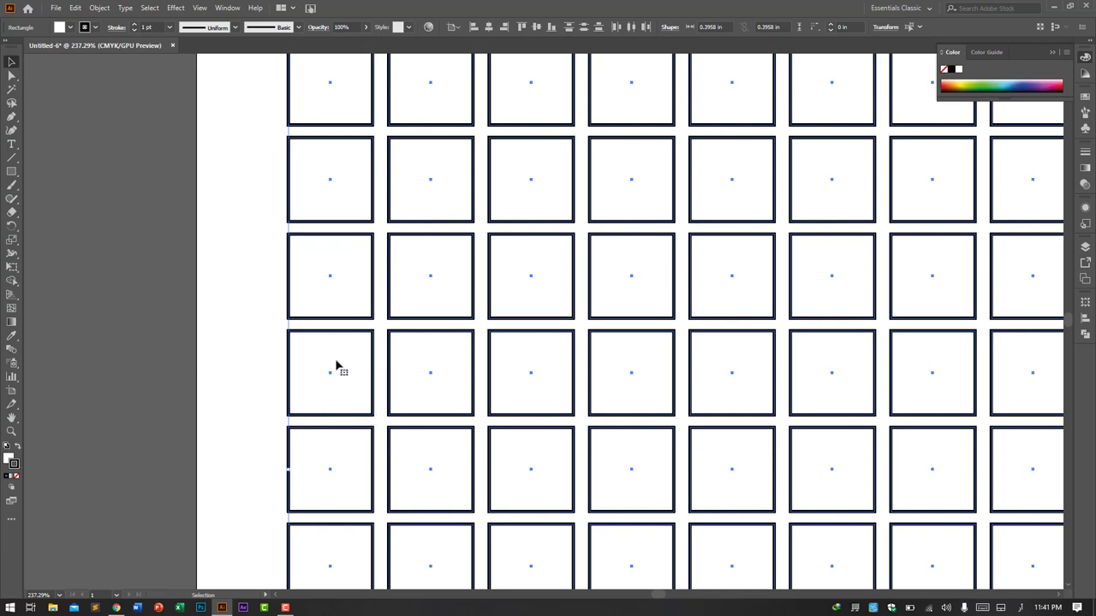
{"action": "left_click", "coordinate": [9, 460]}
Try yellow, green and light pink fills, then choose a lighter orange swatch from Swatches.
{"action": "left_click", "coordinate": [964, 79]}
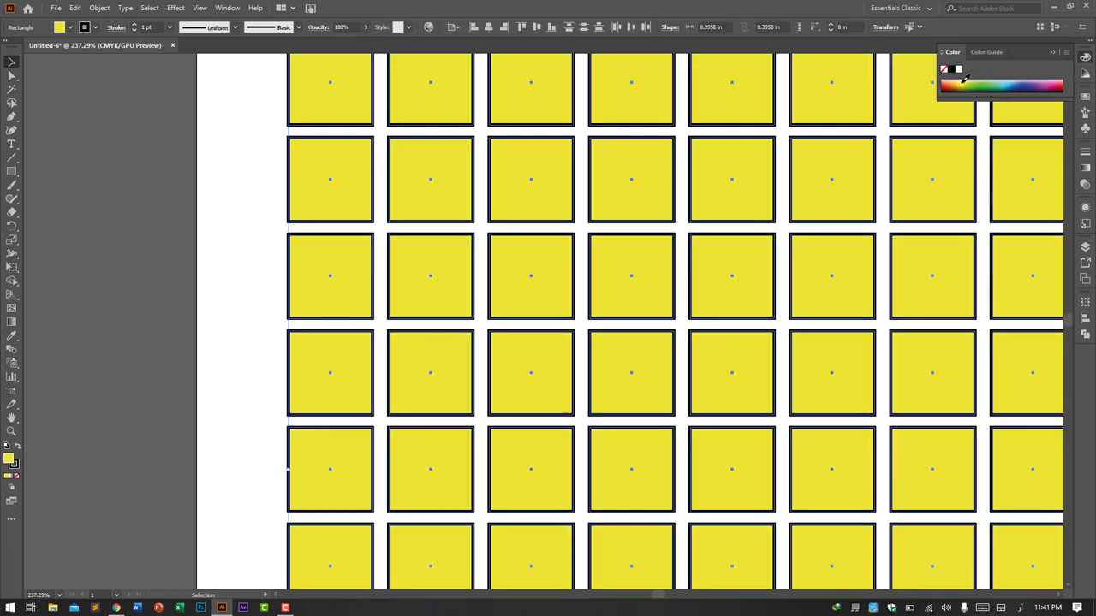
{"action": "left_click", "coordinate": [998, 82]}
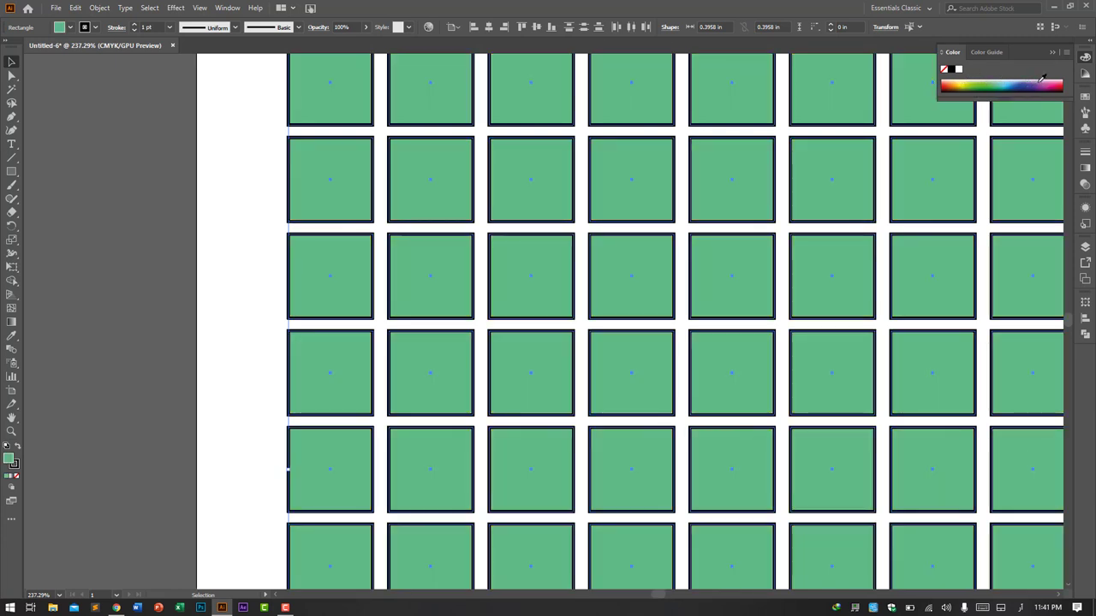
{"action": "left_click", "coordinate": [1040, 84]}
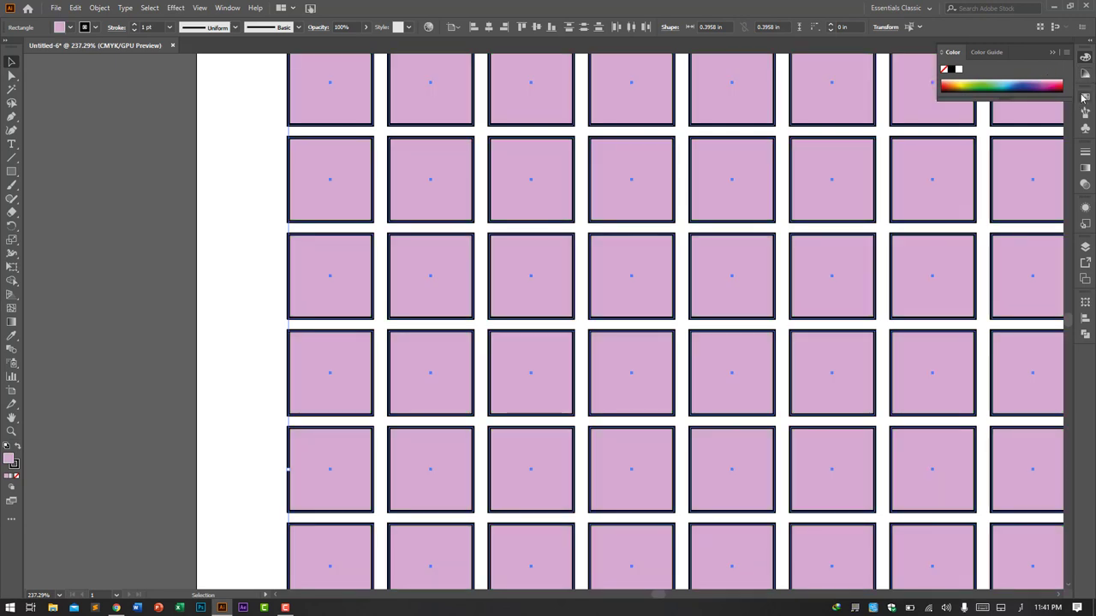
{"action": "left_click", "coordinate": [1085, 97]}
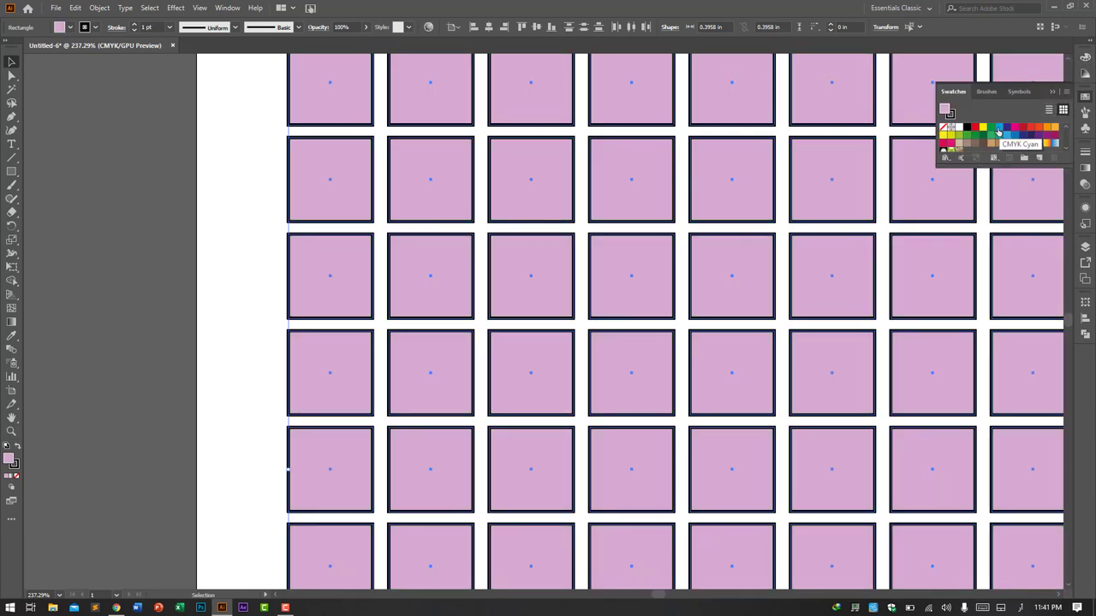
{"action": "left_click", "coordinate": [1054, 127]}
{"action": "left_click", "coordinate": [1055, 128]}
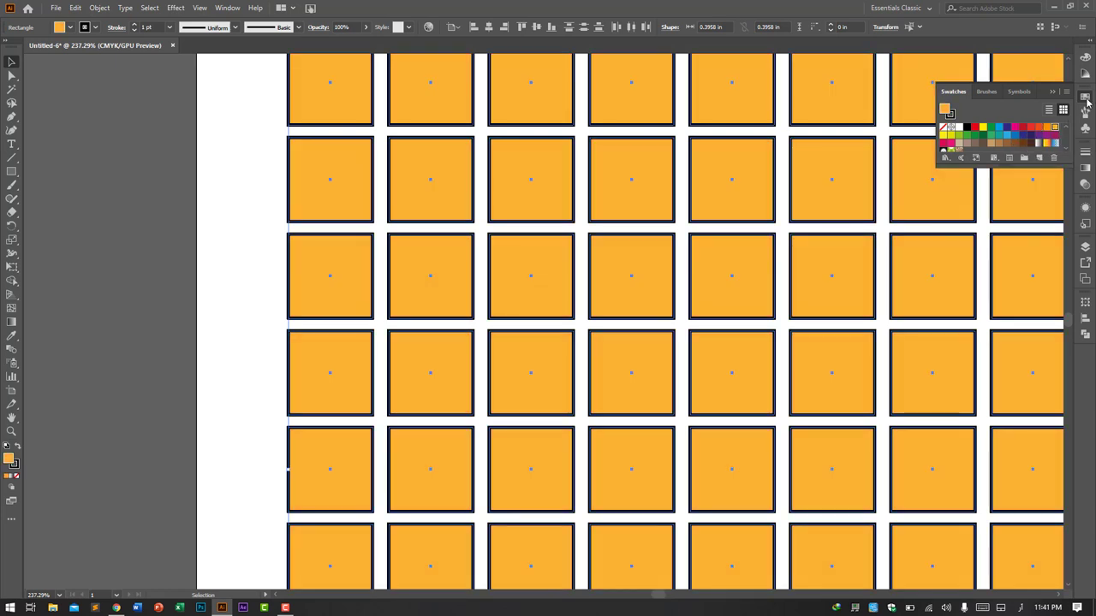
Set the squares' fill to pale orange FFC76E in the Color Picker.
{"action": "double_click", "coordinate": [10, 462]}
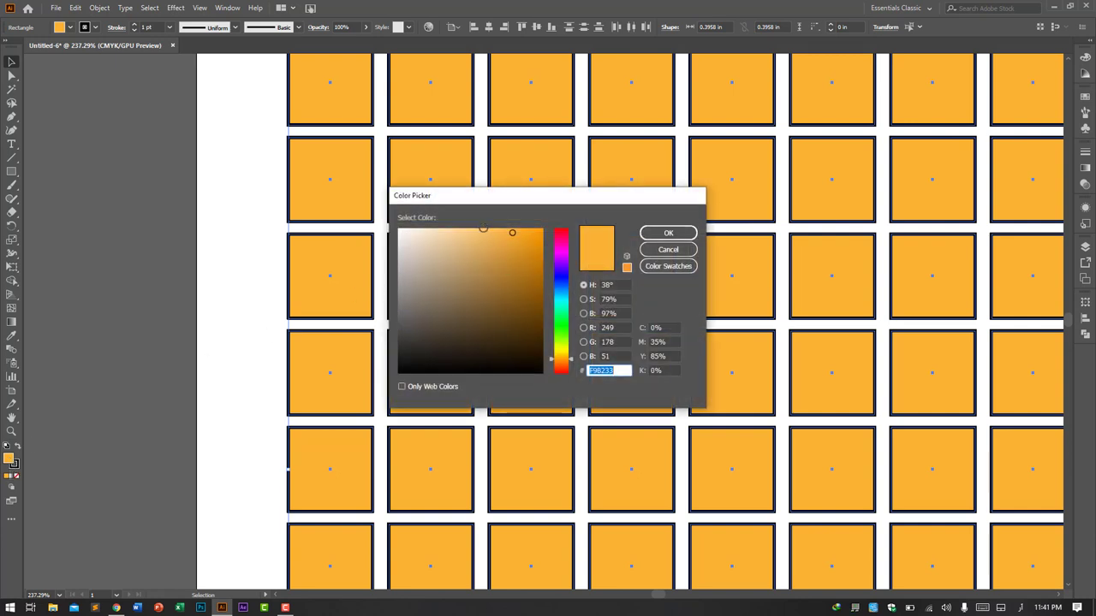
{"action": "left_click", "coordinate": [483, 231]}
{"action": "left_click_drag", "start_coordinate": [483, 231], "coordinate": [481, 228]}
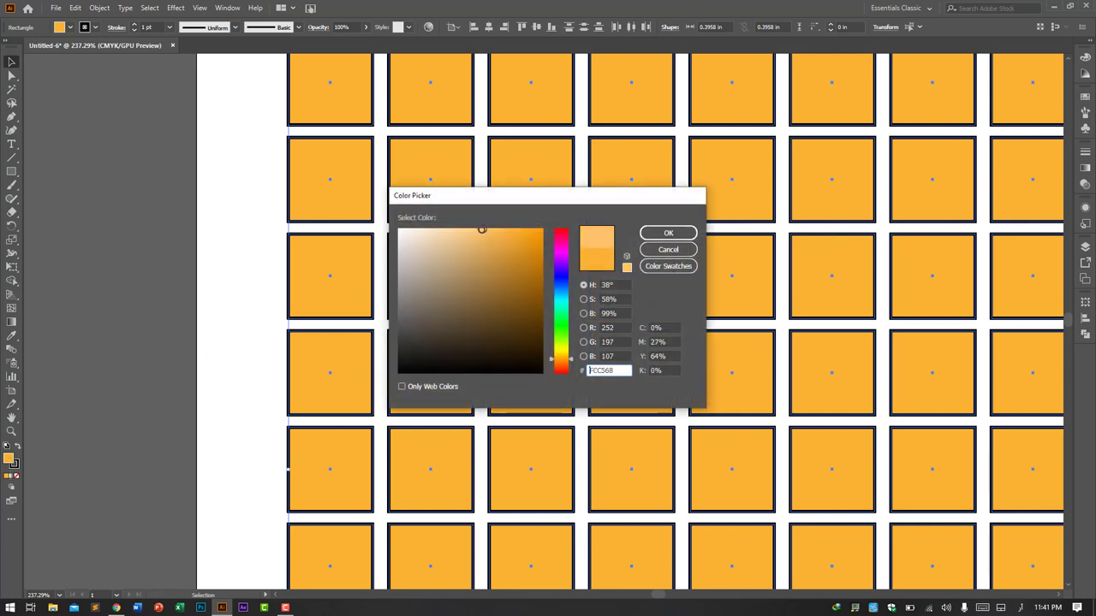
{"action": "left_click", "coordinate": [646, 234]}
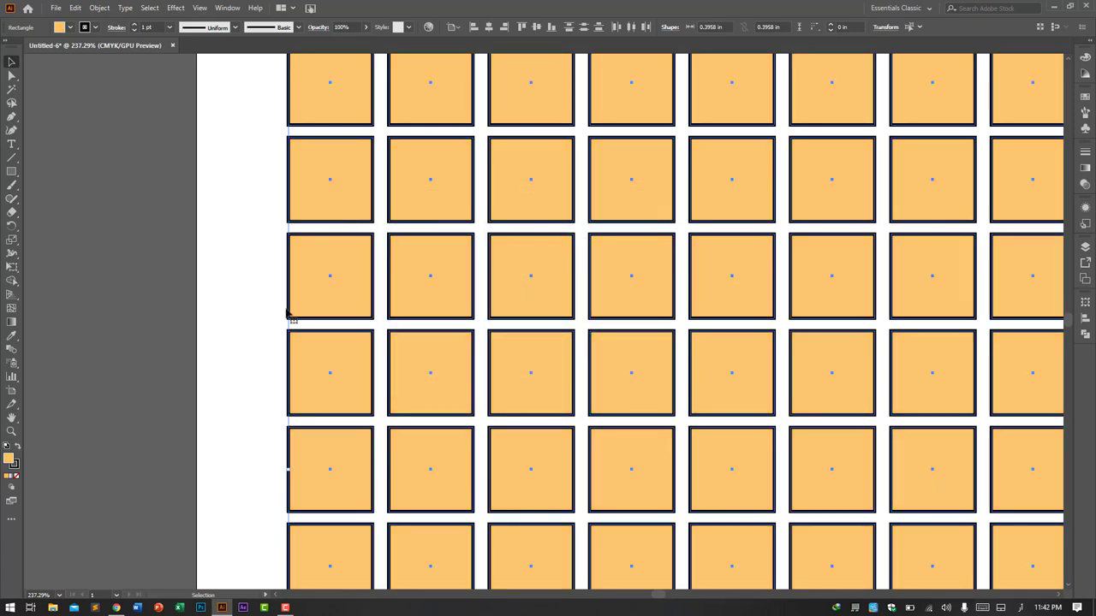
Set the squares' stroke colour to 606060, then darken it to 515151 in the Color Picker.
{"action": "left_click", "coordinate": [17, 467]}
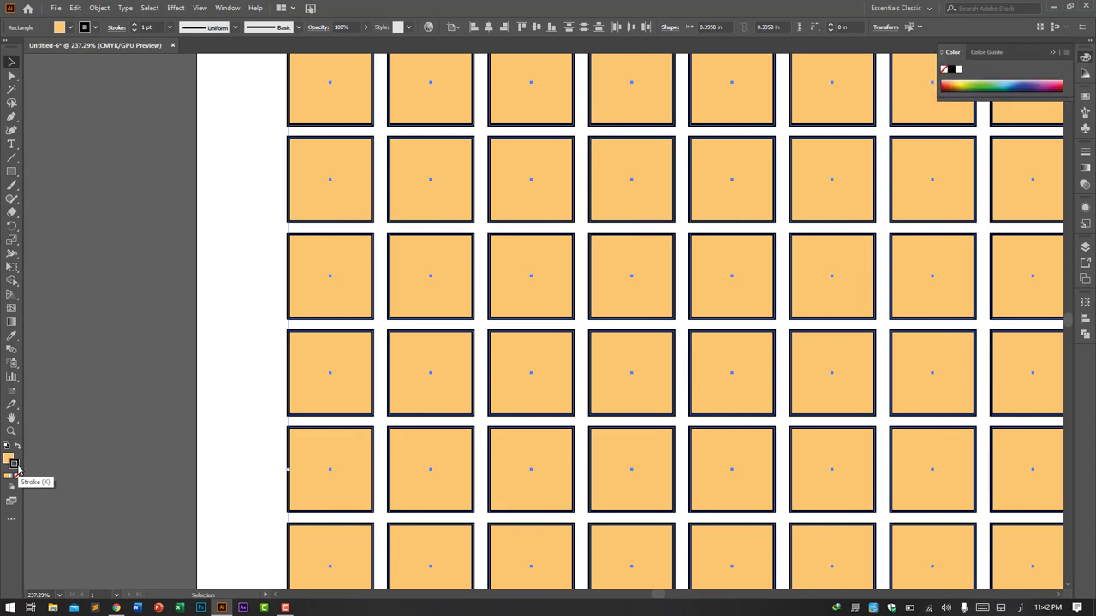
{"action": "double_click", "coordinate": [14, 465]}
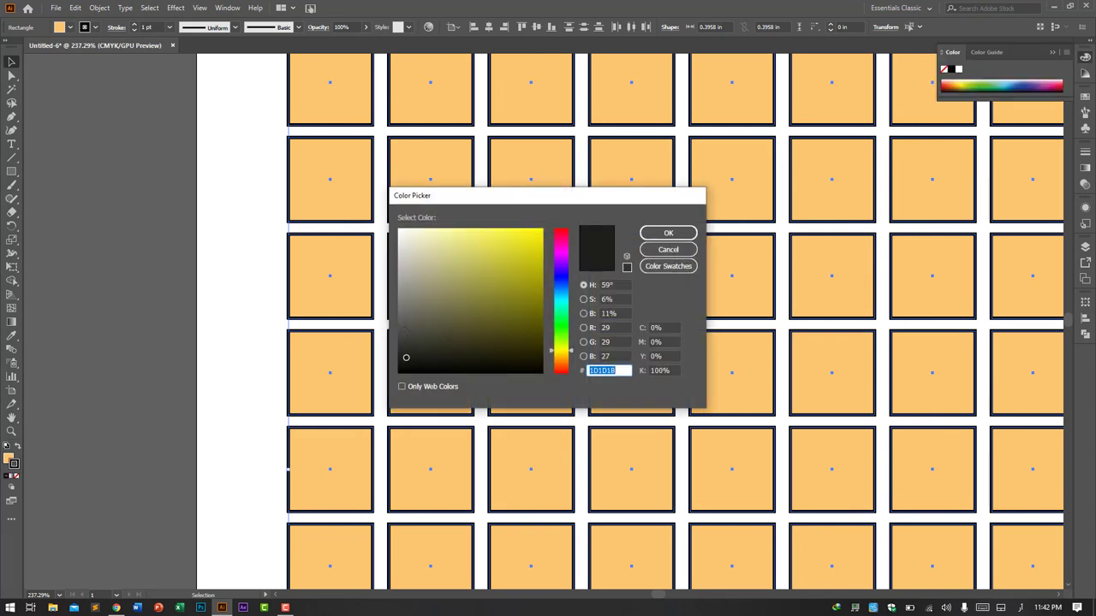
{"action": "type", "text": "606060"}
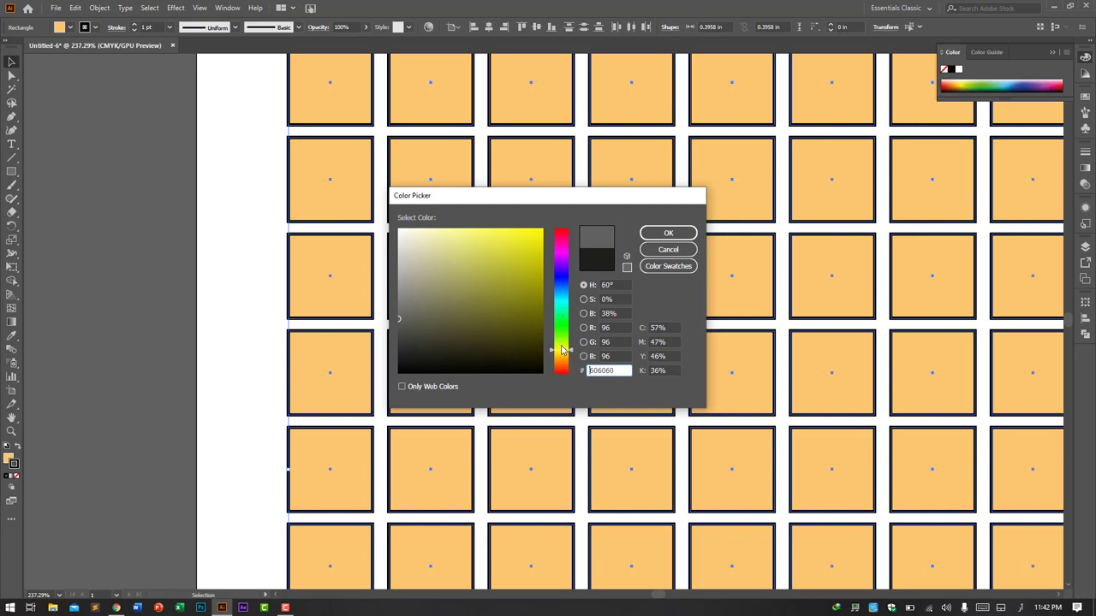
{"action": "left_click", "coordinate": [563, 352]}
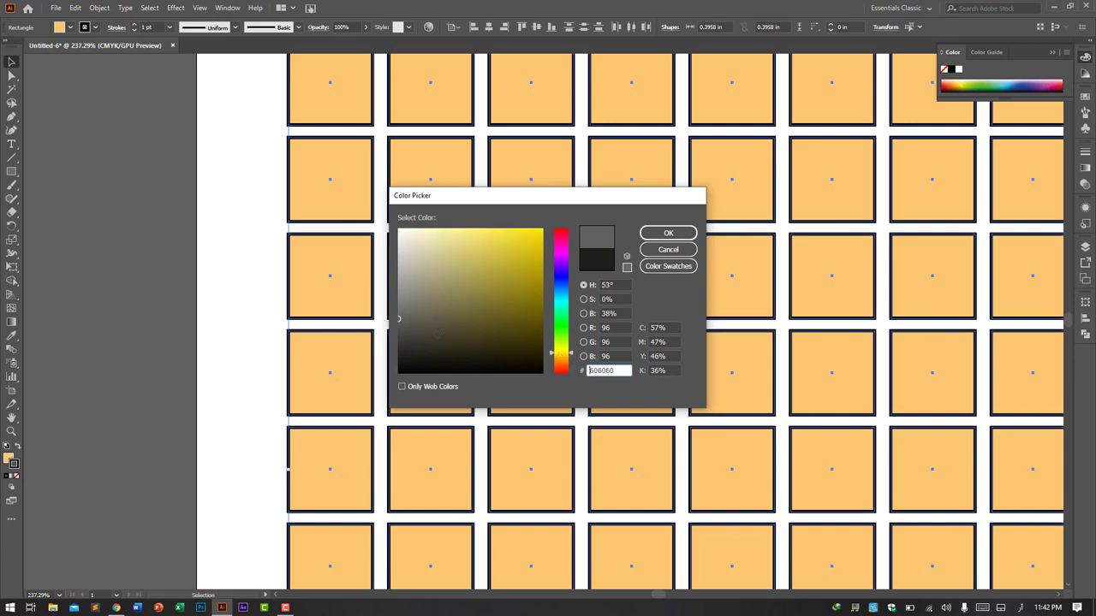
{"action": "left_click", "coordinate": [400, 327]}
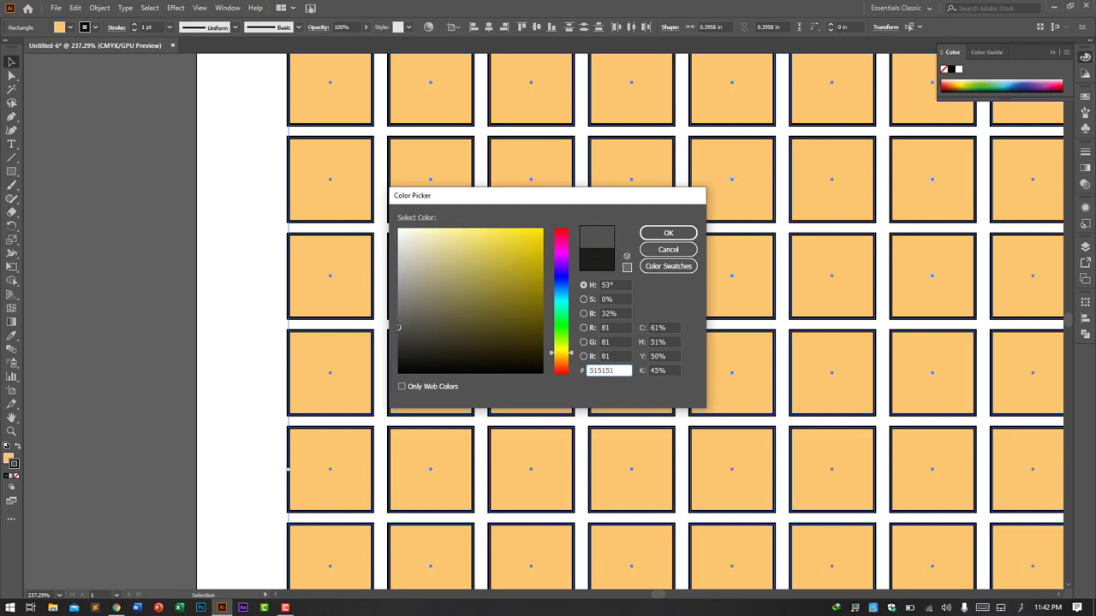
{"action": "left_click", "coordinate": [685, 238]}
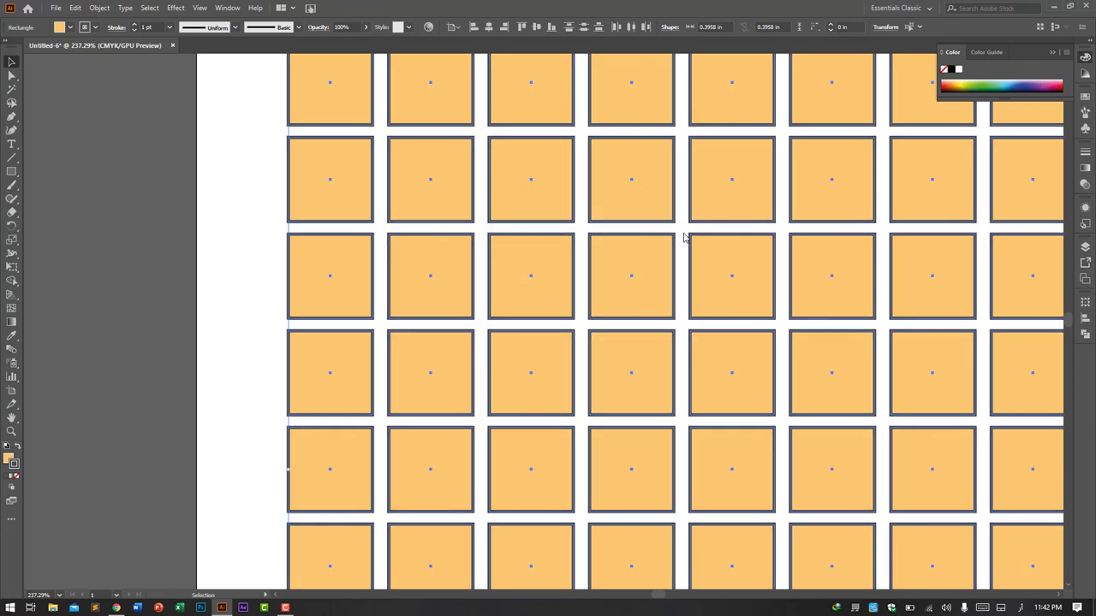
Deselect the squares and fit the whole artboard in the window with Ctrl+0.
{"action": "left_click", "coordinate": [75, 330]}
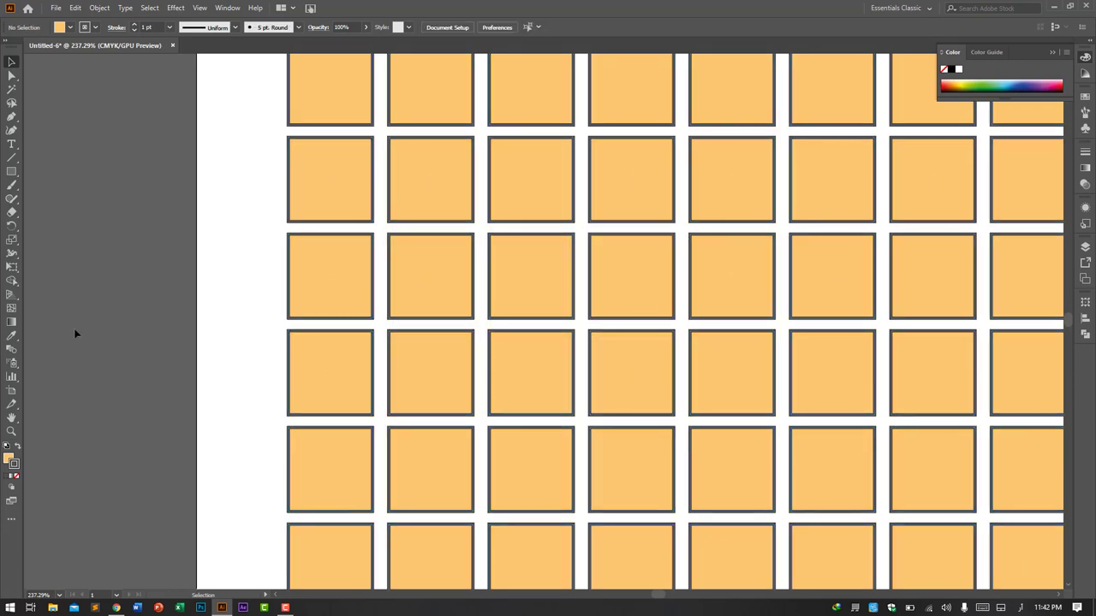
{"action": "key", "text": "ctrl+0"}
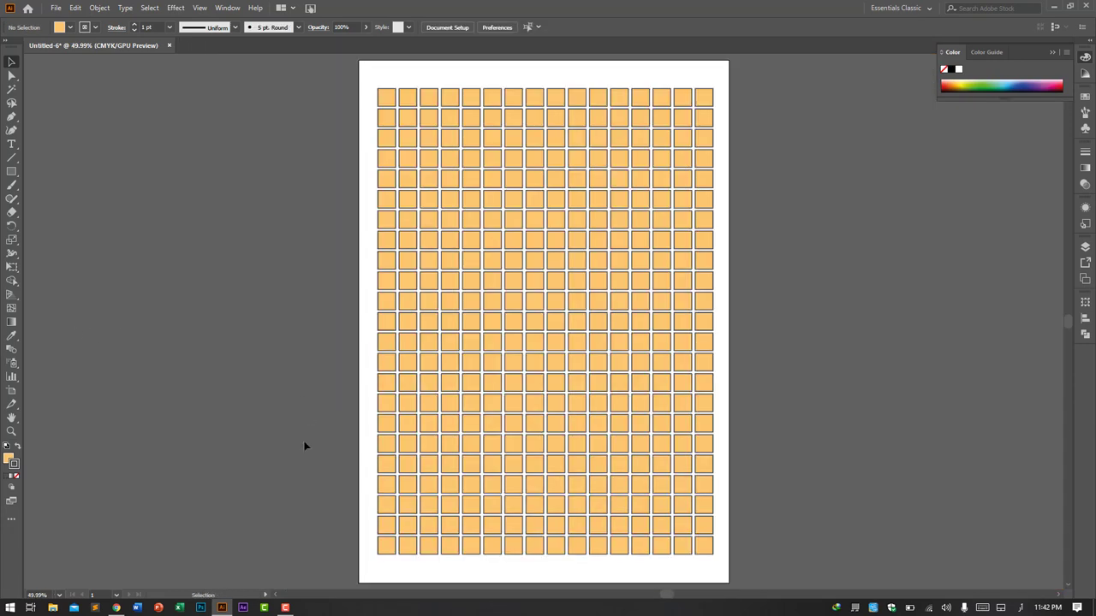